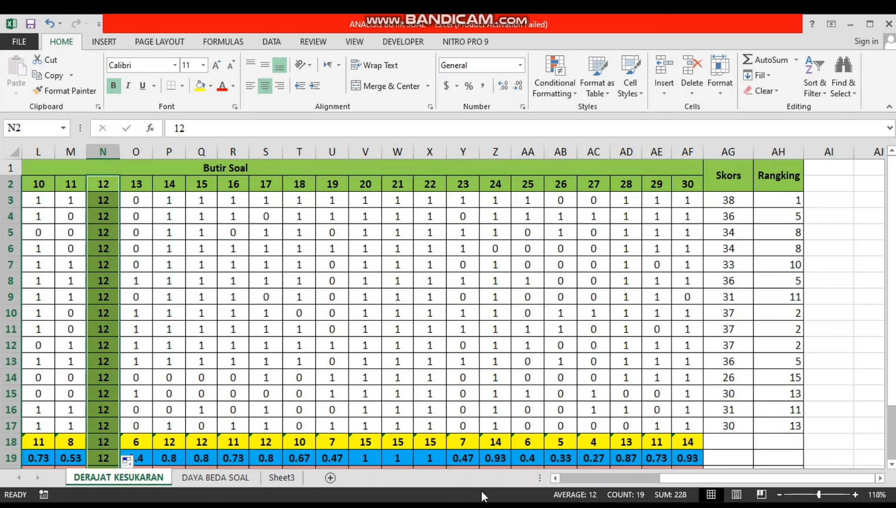
# Switch to the SPSS Data Editor and open the Variable View
pyautogui.click(503, 506)
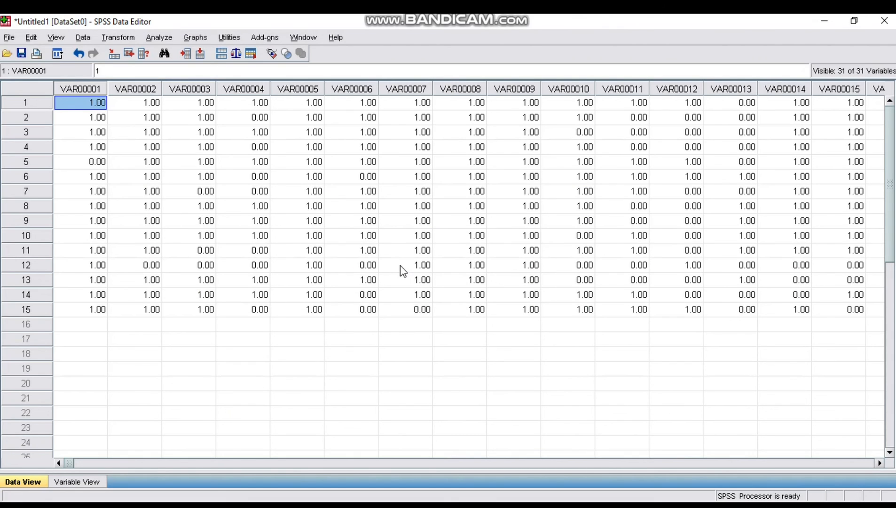
pyautogui.click(90, 489)
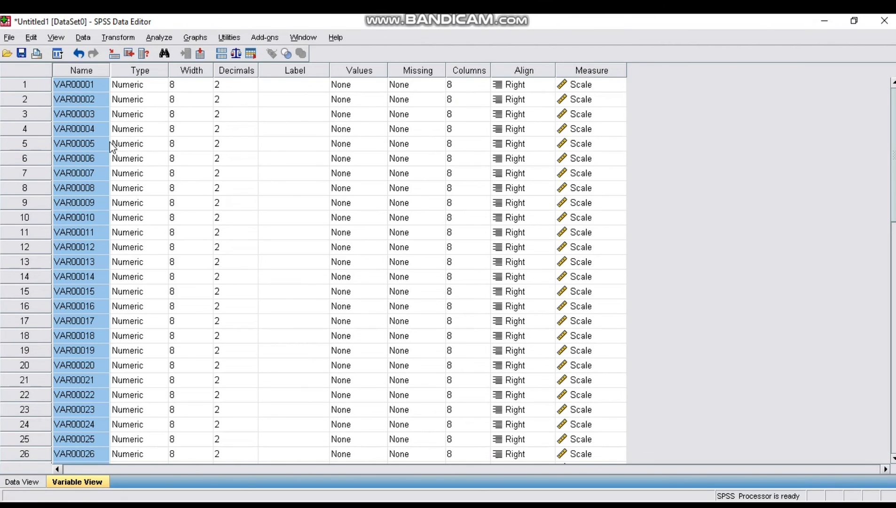
# Try to rename the first variable as SOAL 1
pyautogui.click(90, 87)
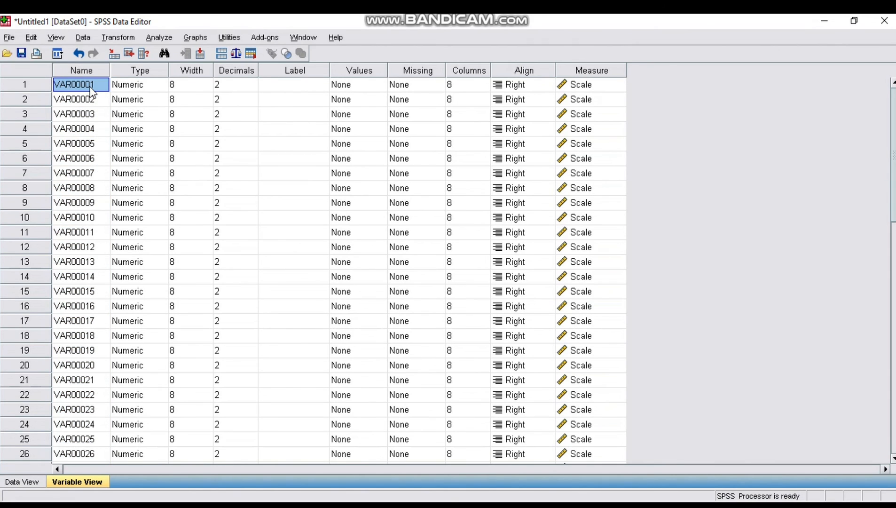
pyautogui.write('SOAL 1')
pyautogui.press('Return')
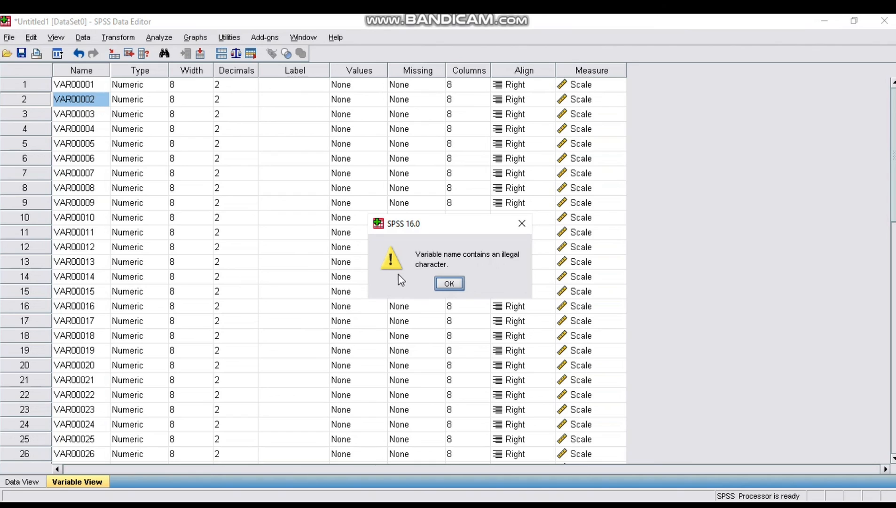
pyautogui.click(449, 283)
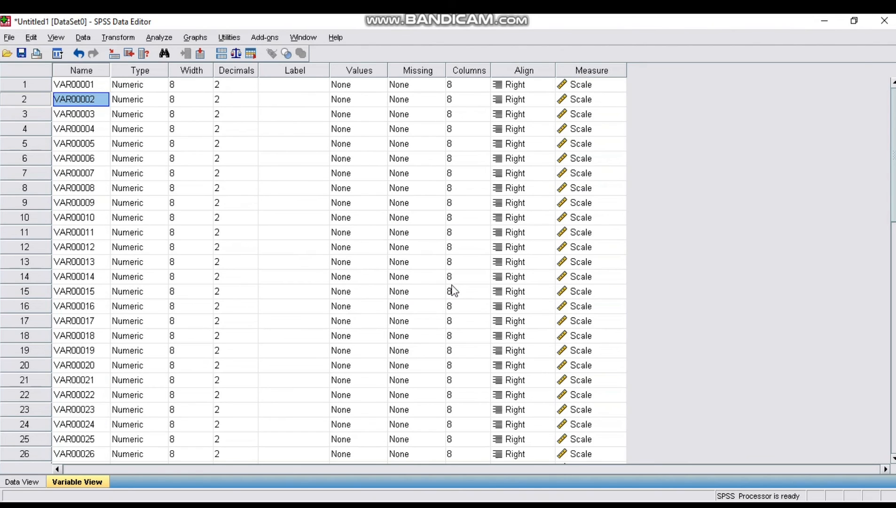
# Rename the first variable as SOAL1
pyautogui.click(87, 85)
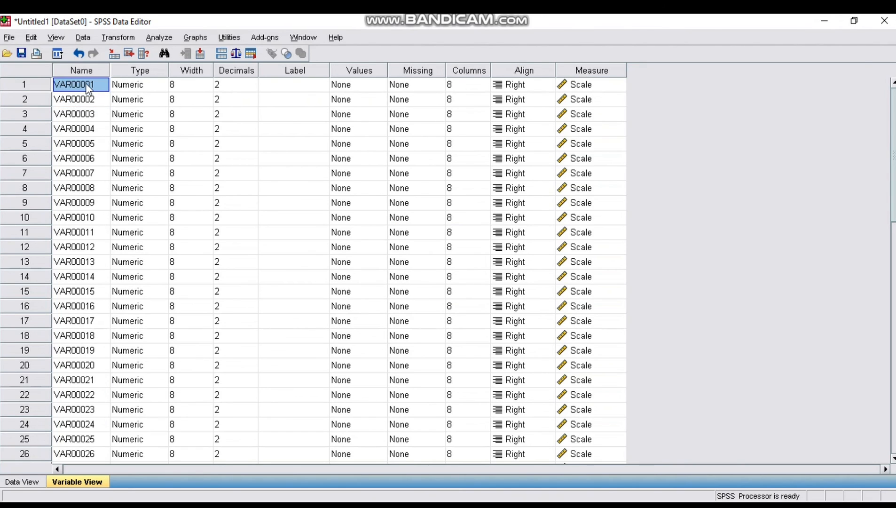
pyautogui.write('BUTR')
pyautogui.press('BackSpace')
pyautogui.write('IR')
pyautogui.press('BackSpace')
pyautogui.press('BackSpace')
pyautogui.press('BackSpace')
pyautogui.press('BackSpace')
pyautogui.press('BackSpace')
pyautogui.write('SOAL1')
pyautogui.press('Return')
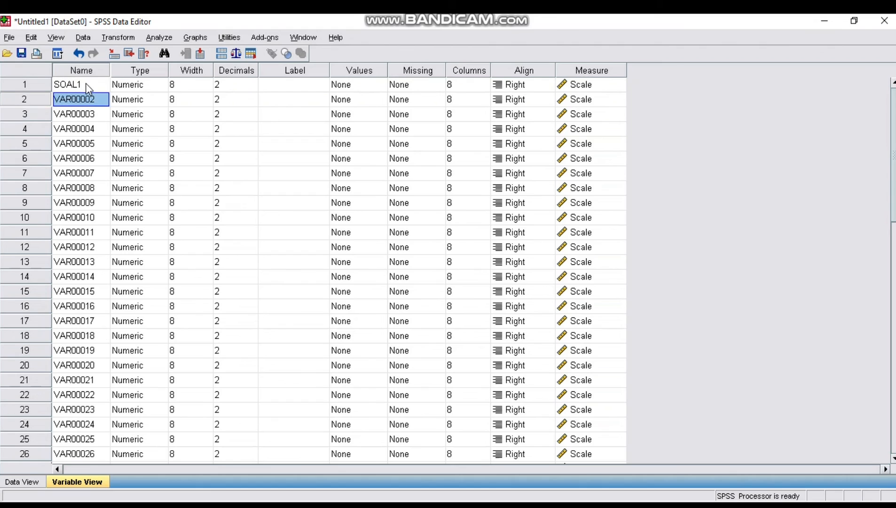
# Rename the second and third variables as SOAL2 and SOAL4
pyautogui.write('SOAL2')
pyautogui.press('Return')
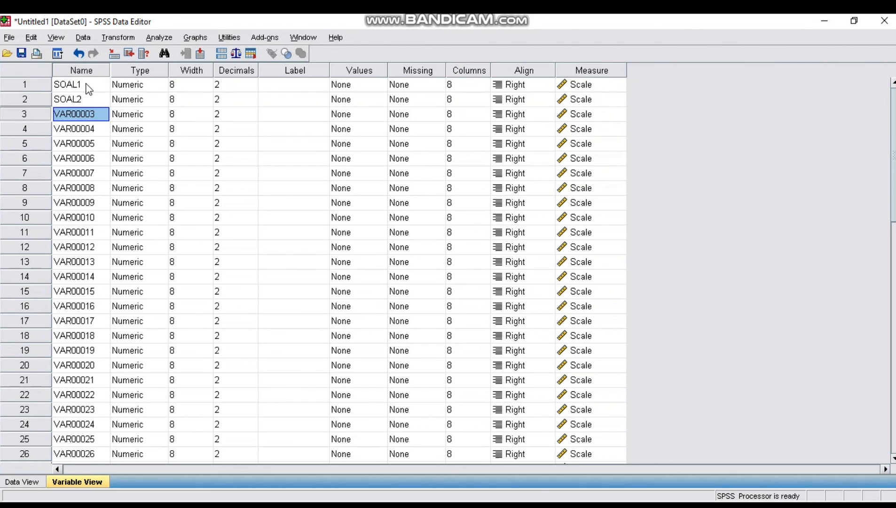
pyautogui.write('SOAL3')
pyautogui.hotkey('shift', 'Home')
pyautogui.write('SOAL4')
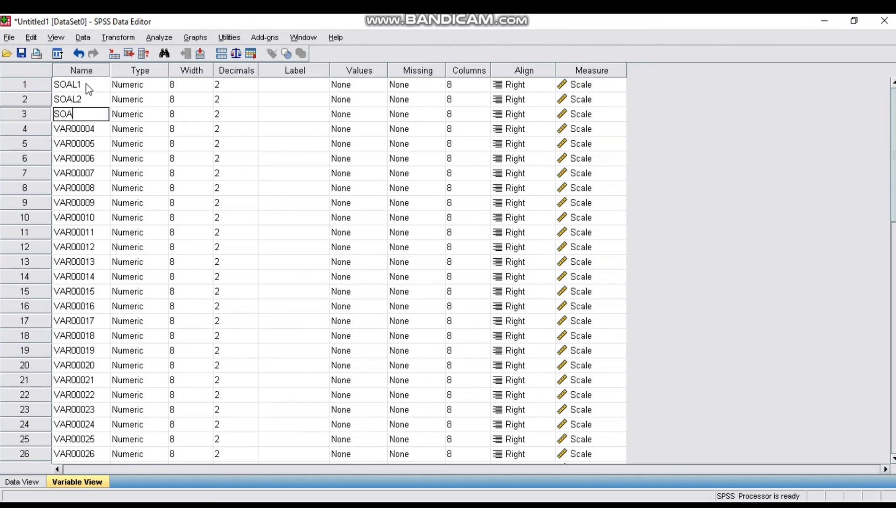
pyautogui.press('Return')
# Rename variables four to eight as SOAL5, SOAL6, SOAL7, SOAL8 and SOAL9
pyautogui.write('SOAL5')
pyautogui.press('Return')
pyautogui.write('SOAL6')
pyautogui.press('Return')
pyautogui.write('SOAL7')
pyautogui.press('Return')
pyautogui.write('SOAL8')
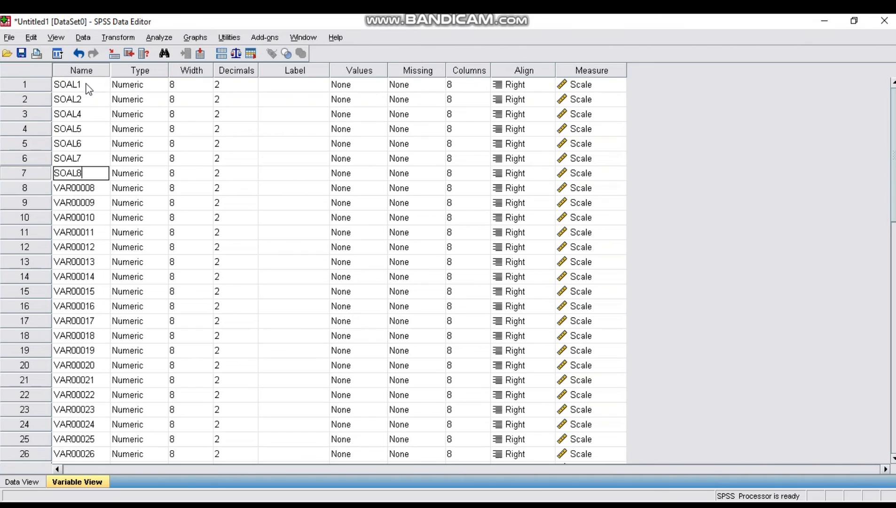
pyautogui.press('Return')
pyautogui.write('SOAL9')
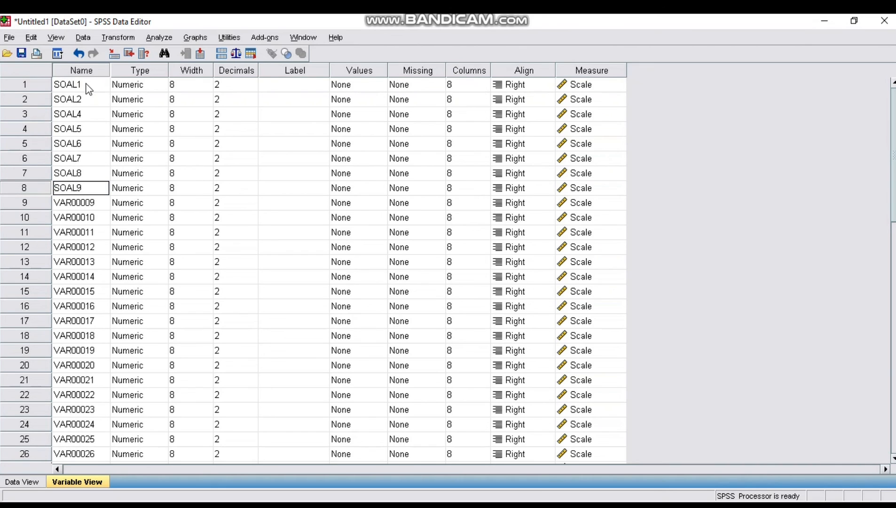
pyautogui.press('Return')
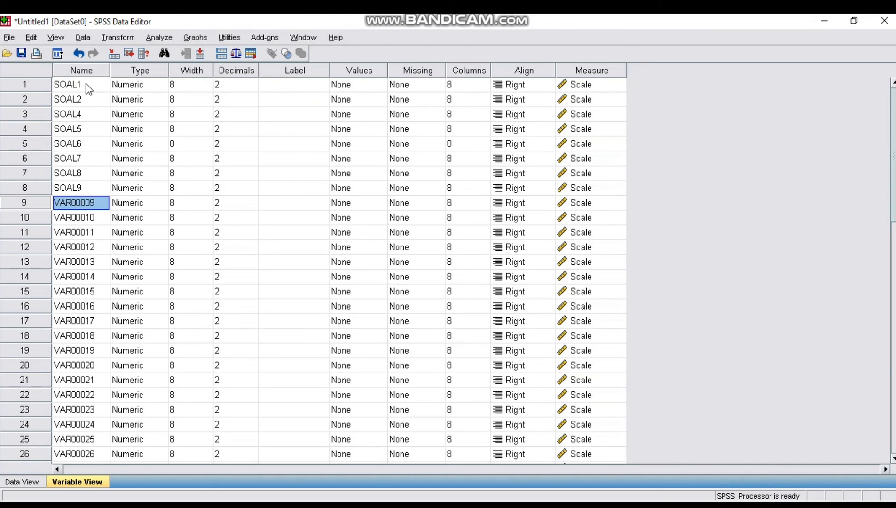
# Rename variables nine to eleven as SOAL10, SOAL11 and SOAL12
pyautogui.write('SOAL')
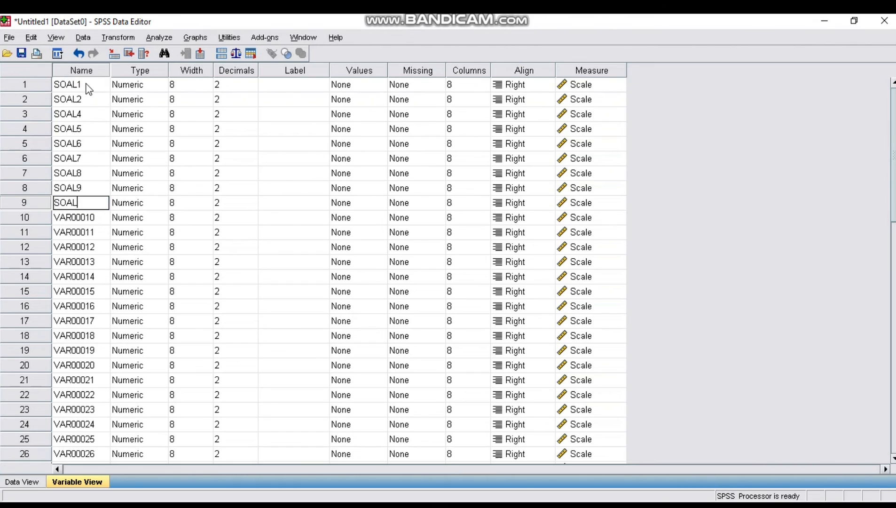
pyautogui.write('10')
pyautogui.press('Return')
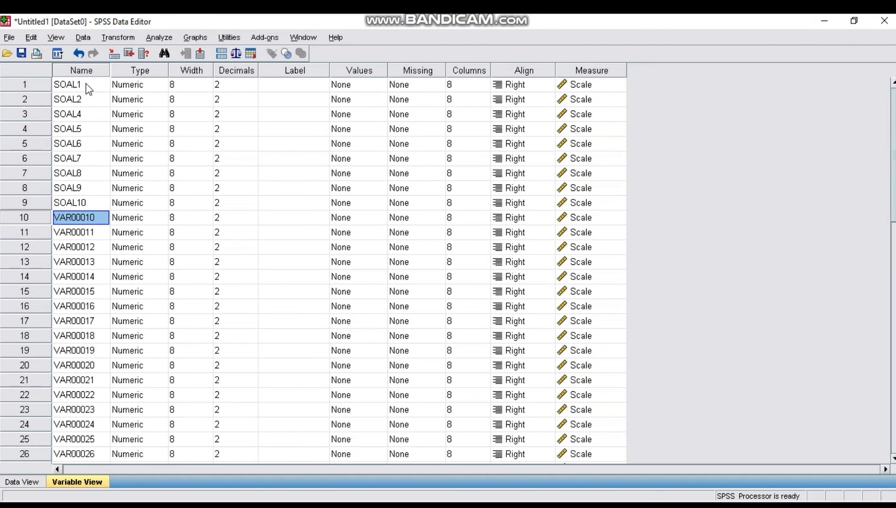
pyautogui.write('SOAL11')
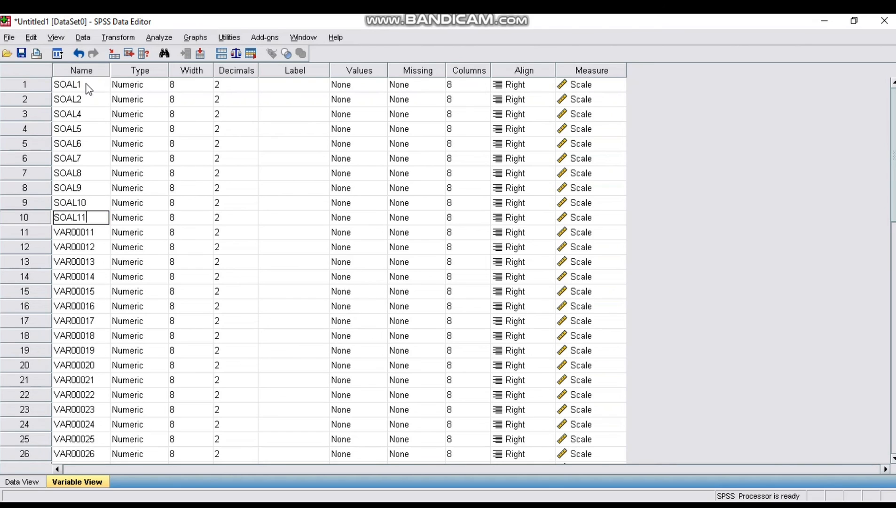
pyautogui.press('Return')
pyautogui.write('SOAL')
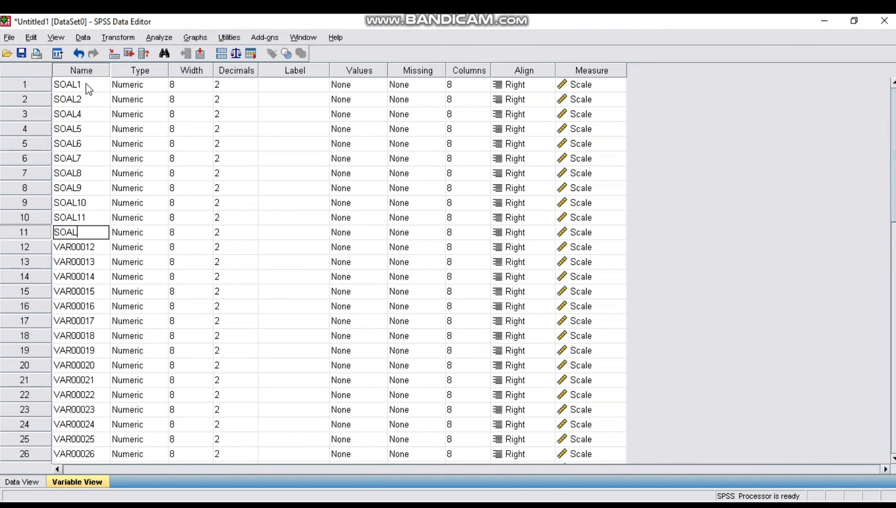
pyautogui.write('12')
pyautogui.press('Return')
pyautogui.write('SOAL12')
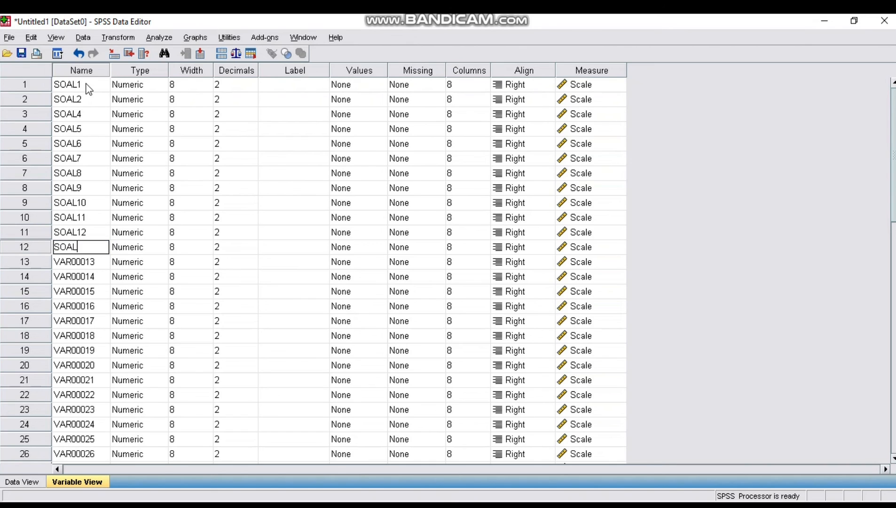
# Try to rename the twelfth variable as SOAL12
pyautogui.press('Return')
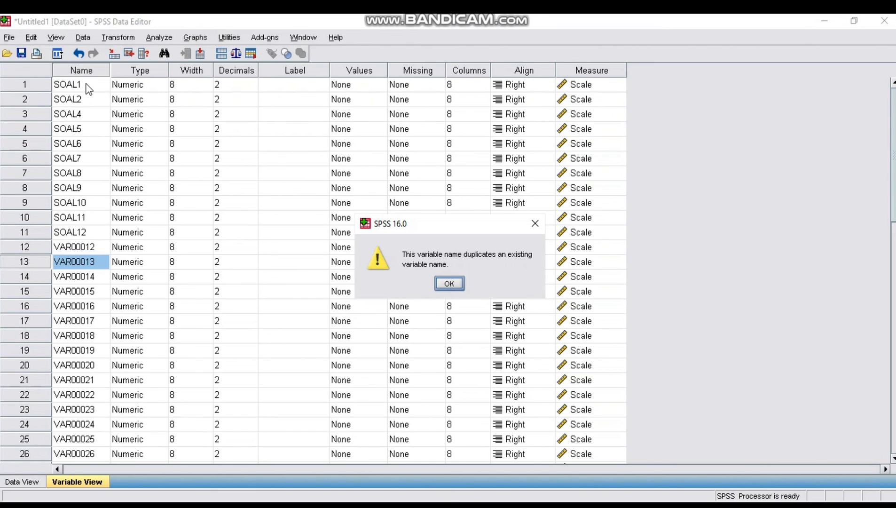
pyautogui.click(449, 283)
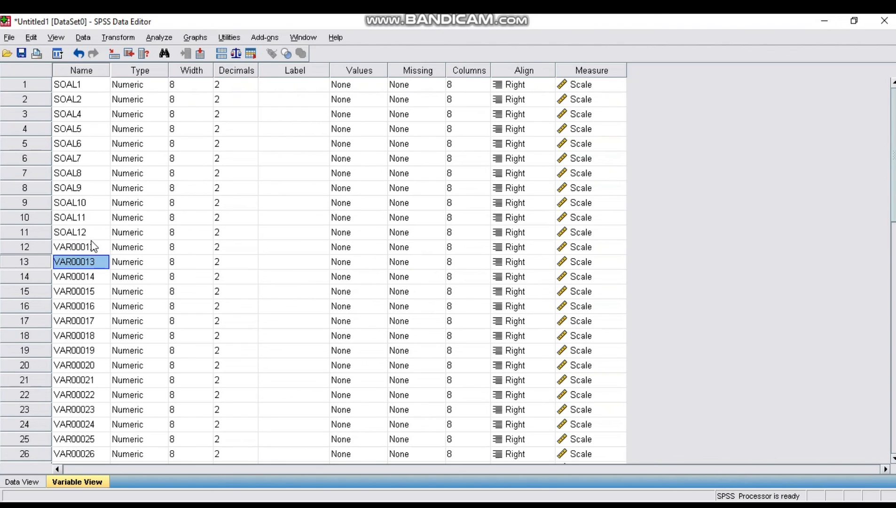
# Rename variables twelve to fifteen as SOAL13, SOAL14, SOAL15 and SOAL16
pyautogui.click(92, 242)
pyautogui.write('SOAL')
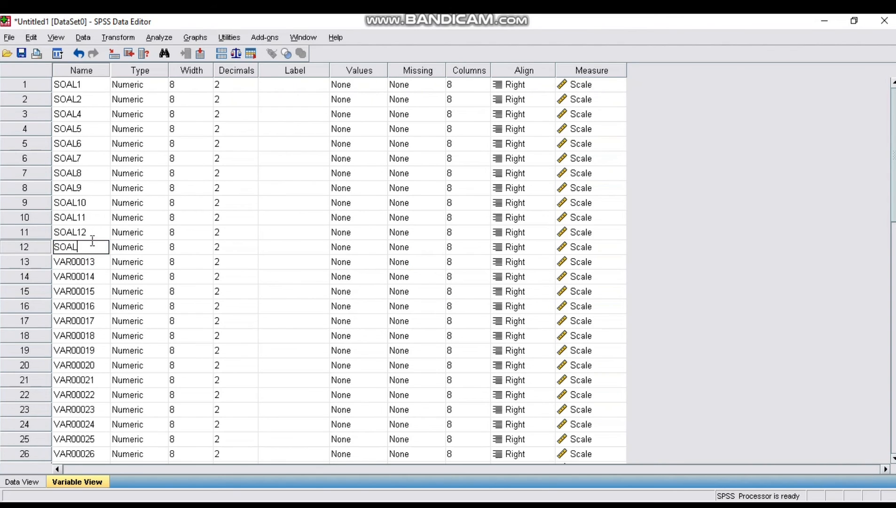
pyautogui.write('13')
pyautogui.press('Return')
pyautogui.write('SOAL14')
pyautogui.press('Return')
pyautogui.write('SOAL15')
pyautogui.press('Return')
pyautogui.write('SOAL')
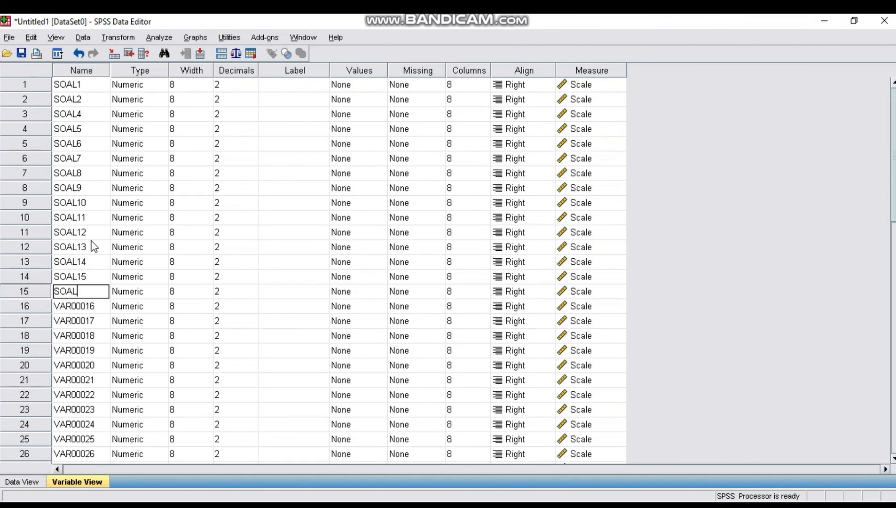
pyautogui.write('16')
pyautogui.press('Return')
# Rename variables sixteen to twenty as SOAL17, SOAL18, SOAL19, SOAL20 and SOAL21
pyautogui.write('SOAL17')
pyautogui.press('Return')
pyautogui.write('SOAL18')
pyautogui.press('Return')
pyautogui.write('SOAL19')
pyautogui.press('Return')
pyautogui.write('SOAL20')
pyautogui.press('Return')
pyautogui.write('SOAL21')
pyautogui.press('Return')
# Rename variables twenty-one to twenty-seven as SOAL22 through SOAL28
pyautogui.write('SOAL22')
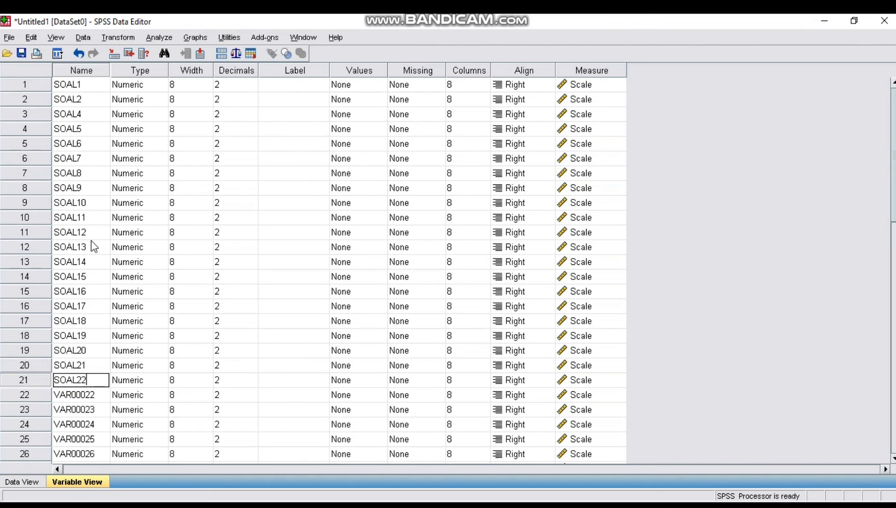
pyautogui.press('Return')
pyautogui.write('SOAL23')
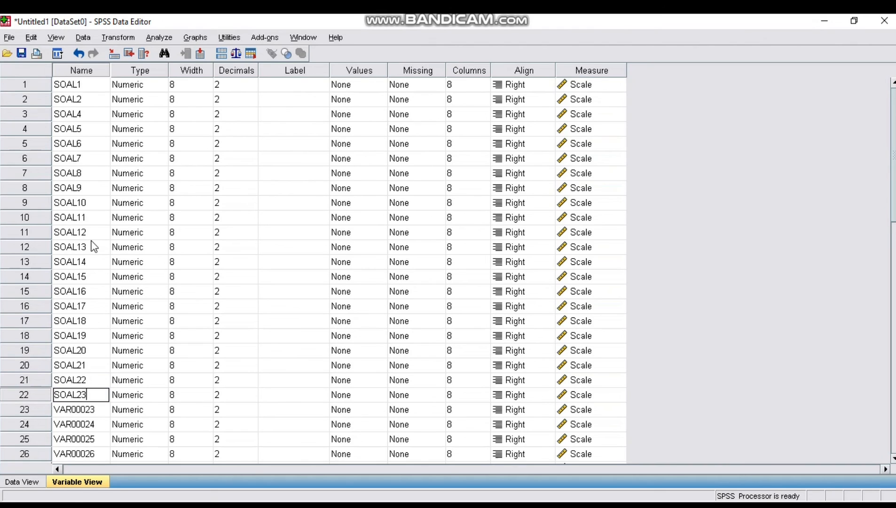
pyautogui.press('Return')
pyautogui.write('SOAL24')
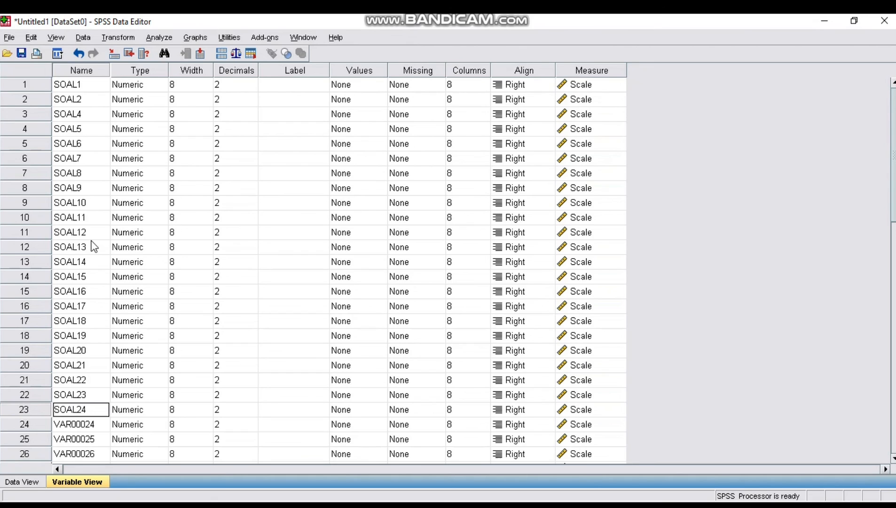
pyautogui.press('Return')
pyautogui.write('SOAL25')
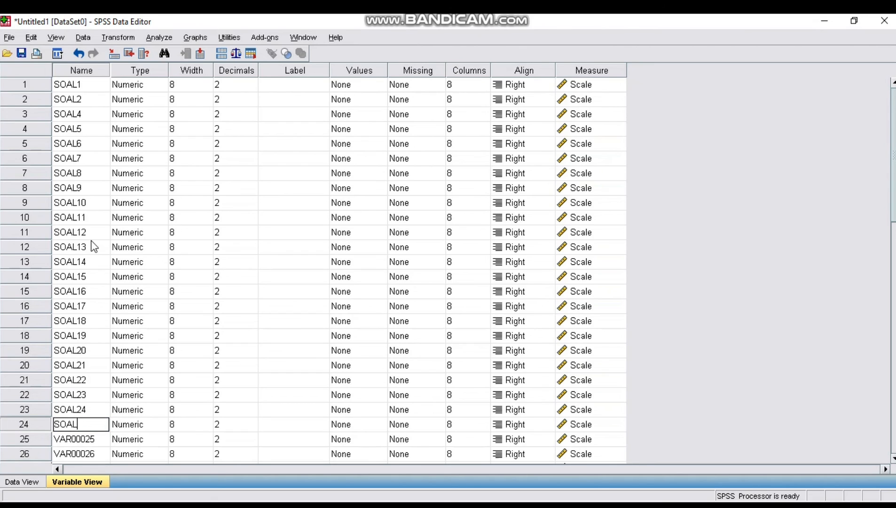
pyautogui.press('Return')
pyautogui.write('SOAL26')
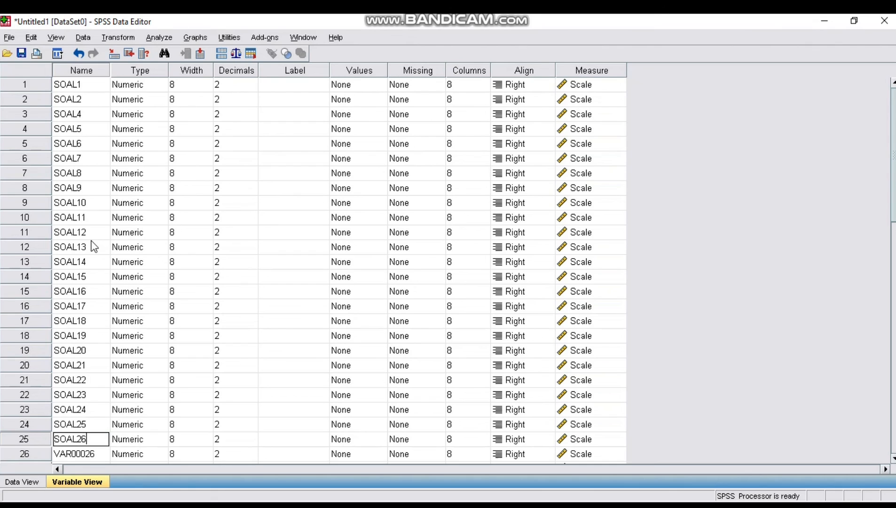
pyautogui.press('Return')
pyautogui.write('SOAL27')
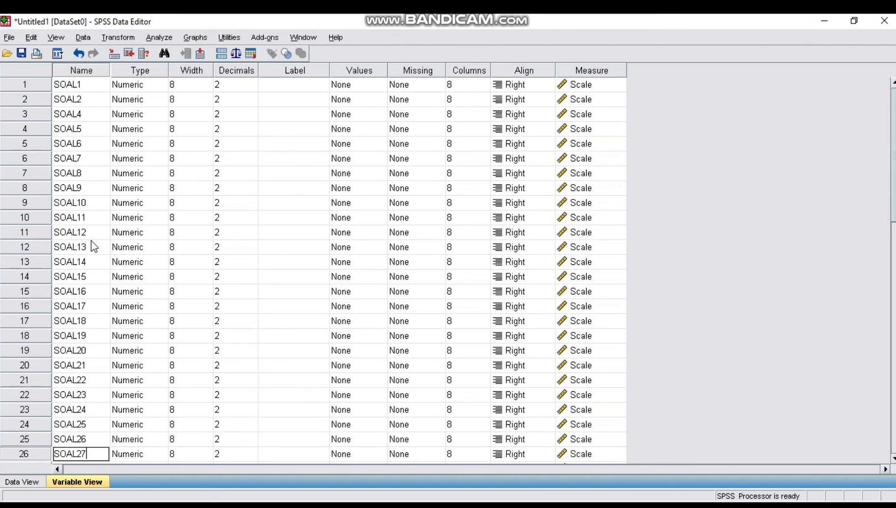
pyautogui.press('Return')
pyautogui.write('SOAL28')
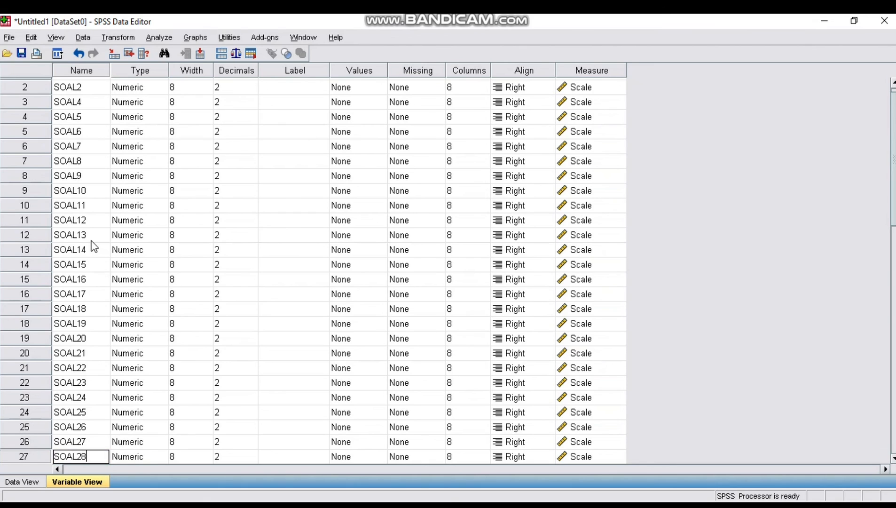
pyautogui.press('Return')
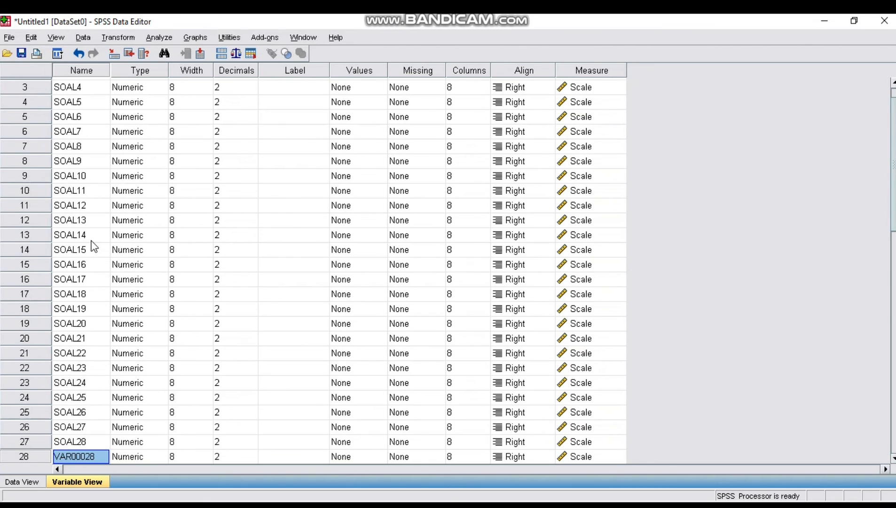
# Rename variables twenty-eight and twenty-nine as SOAL29 and SOAL30
pyautogui.write('SOAL29')
pyautogui.press('Return')
pyautogui.write('SOAL30')
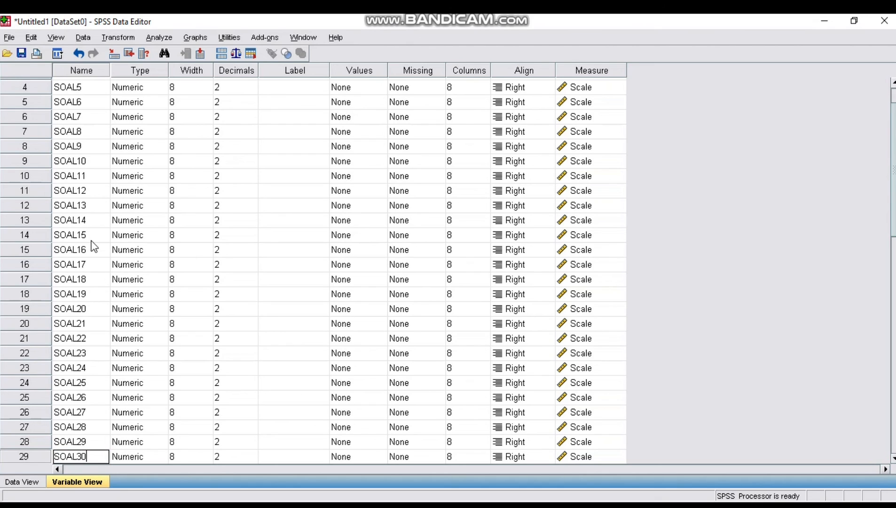
pyautogui.press('Return')
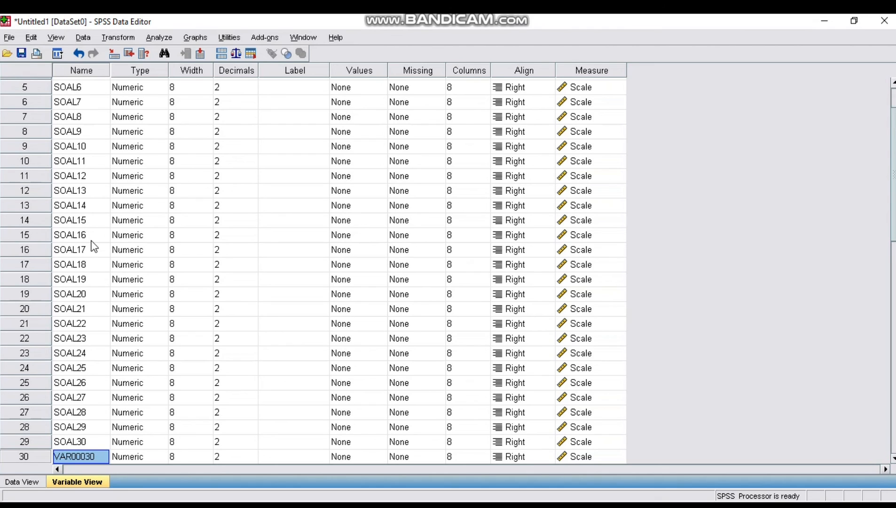
# Move through the variable list to review the new names
pyautogui.press('Up')
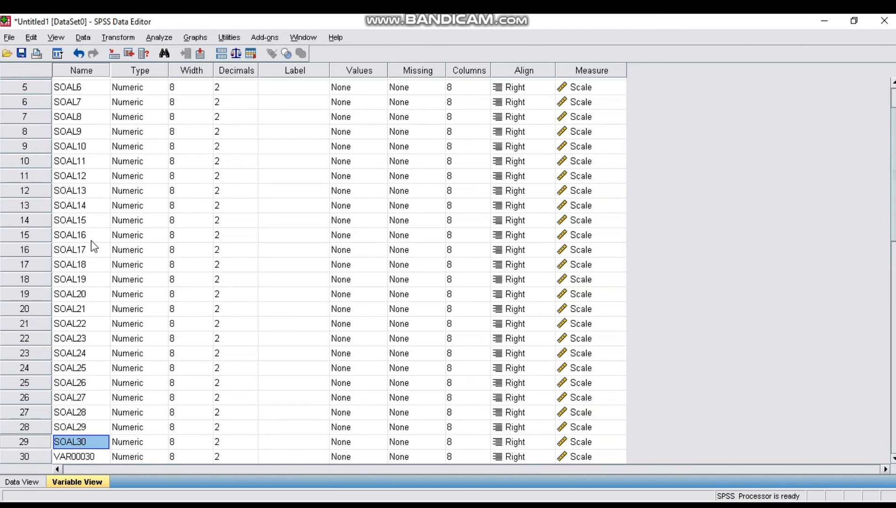
pyautogui.press('Up')
pyautogui.press('Up')
pyautogui.press('Up')
pyautogui.press('Up')
pyautogui.press('Up')
pyautogui.press('Up')
pyautogui.press('Up')
pyautogui.press('Up')
pyautogui.press('Up')
pyautogui.press('Up')
pyautogui.press('Up')
pyautogui.press('Up')
pyautogui.press('Up')
pyautogui.press('Up')
pyautogui.press('Up')
pyautogui.press('Up')
pyautogui.press('Up')
pyautogui.press('Up')
pyautogui.press('Up')
pyautogui.press('Up')
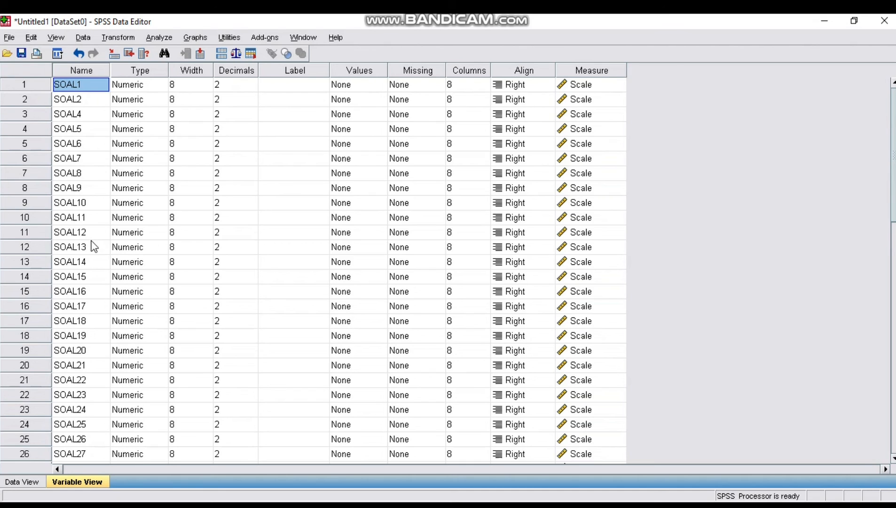
pyautogui.press('Down')
pyautogui.press('Down')
pyautogui.press('Down')
pyautogui.press('Down')
pyautogui.press('Down')
pyautogui.press('Down')
pyautogui.press('Down')
pyautogui.press('Down')
pyautogui.press('Down')
pyautogui.press('Down')
pyautogui.press('Down')
pyautogui.press('Down')
pyautogui.press('Down')
pyautogui.press('Down')
pyautogui.press('Down')
pyautogui.press('Down')
pyautogui.press('Down')
pyautogui.press('Down')
pyautogui.press('Down')
pyautogui.press('Down')
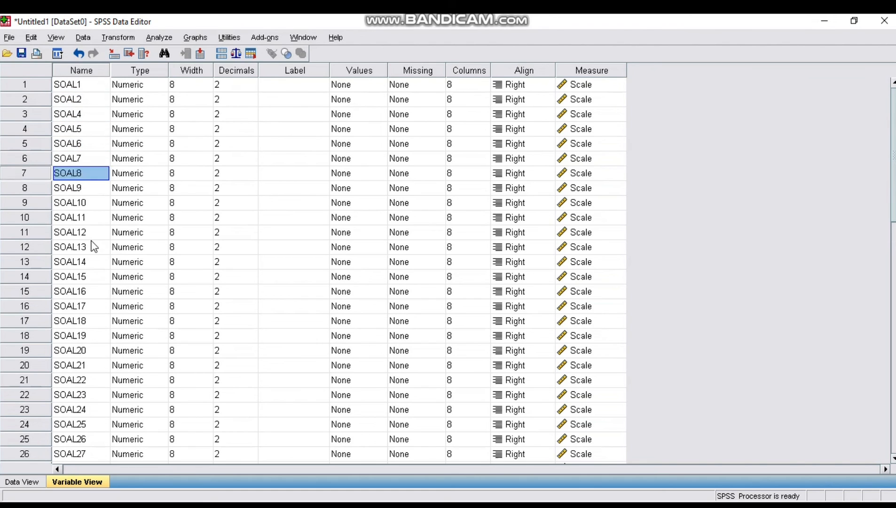
pyautogui.press('Down')
pyautogui.press('Down')
pyautogui.press('Down')
pyautogui.press('Down')
pyautogui.press('Down')
pyautogui.press('Down')
pyautogui.press('Down')
pyautogui.press('Up')
pyautogui.press('Up')
pyautogui.press('Up')
pyautogui.press('Up')
pyautogui.press('Up')
pyautogui.press('Up')
pyautogui.press('Up')
pyautogui.press('Up')
pyautogui.press('Up')
pyautogui.press('Up')
pyautogui.press('Up')
pyautogui.press('Up')
pyautogui.press('Up')
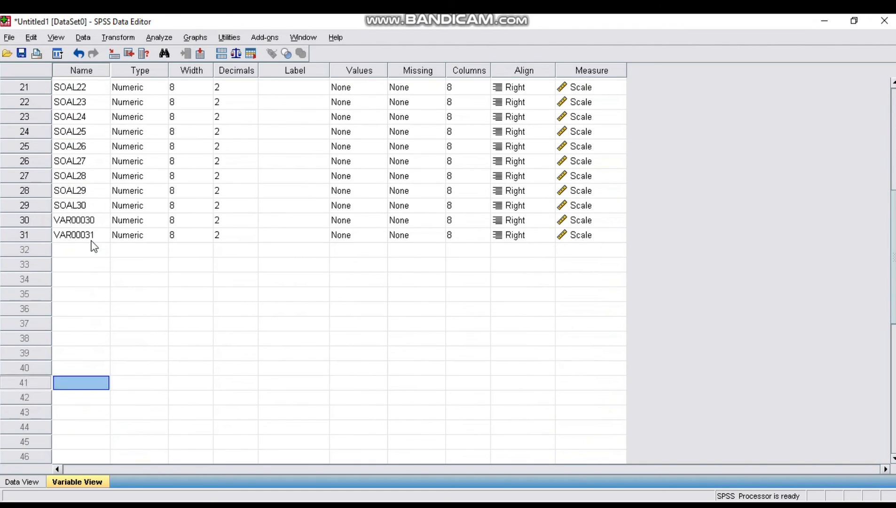
# Return to the top of the variable list and rename variables three to six as SOAL3, SOAL4, SOAL5 and SOAL6
pyautogui.press('Up')
pyautogui.press('Up')
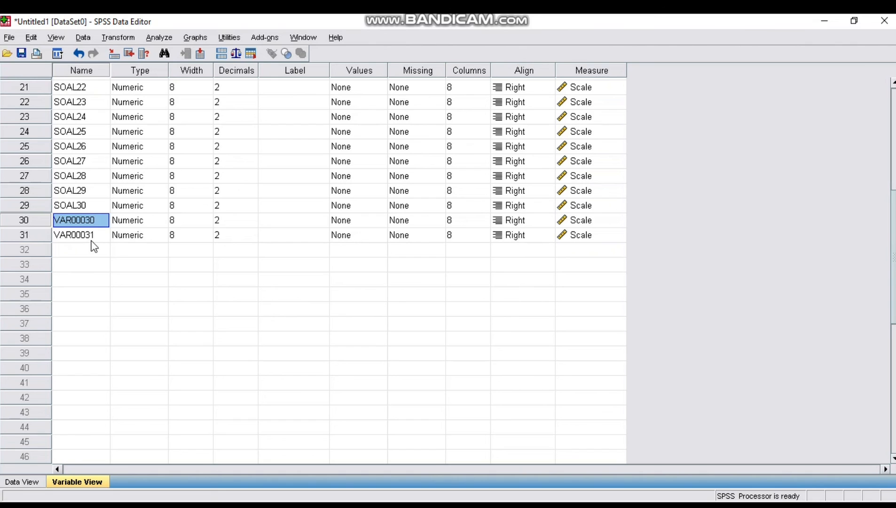
pyautogui.press('Up')
pyautogui.press('Up')
pyautogui.press('Up')
pyautogui.press('Up')
pyautogui.press('Up')
pyautogui.press('Up')
pyautogui.press('Up')
pyautogui.press('Up')
pyautogui.press('Up')
pyautogui.press('Up')
pyautogui.press('Up')
pyautogui.press('Up')
pyautogui.press('Up')
pyautogui.press('Up')
pyautogui.press('Up')
pyautogui.press('Up')
pyautogui.press('Up')
pyautogui.press('Up')
pyautogui.press('Up')
pyautogui.press('Up')
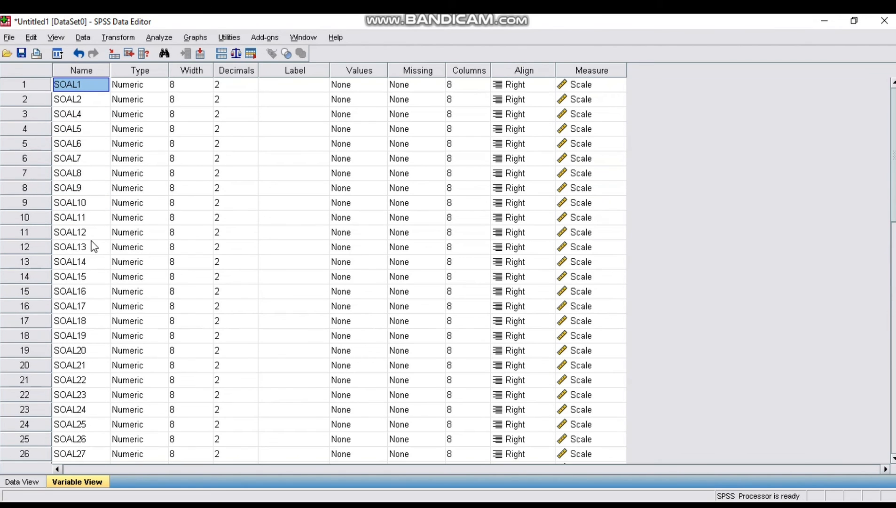
pyautogui.press('Down')
pyautogui.press('Down')
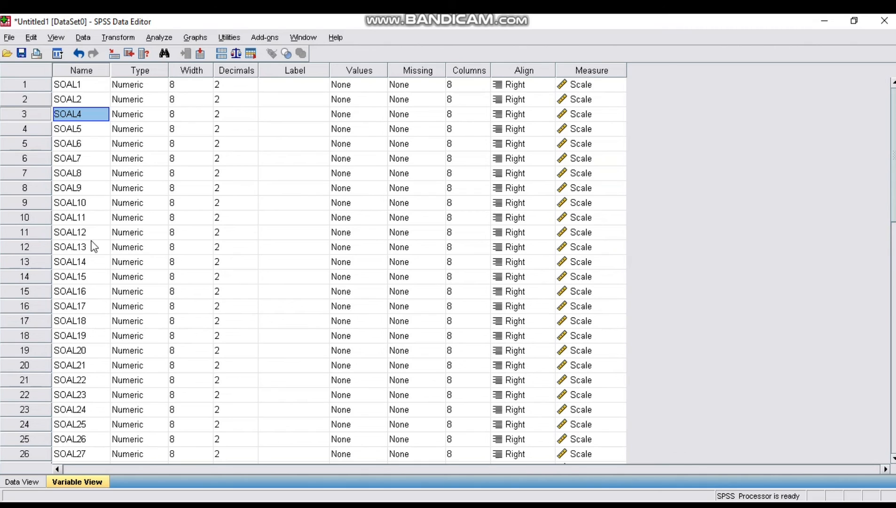
pyautogui.write('SOAL3')
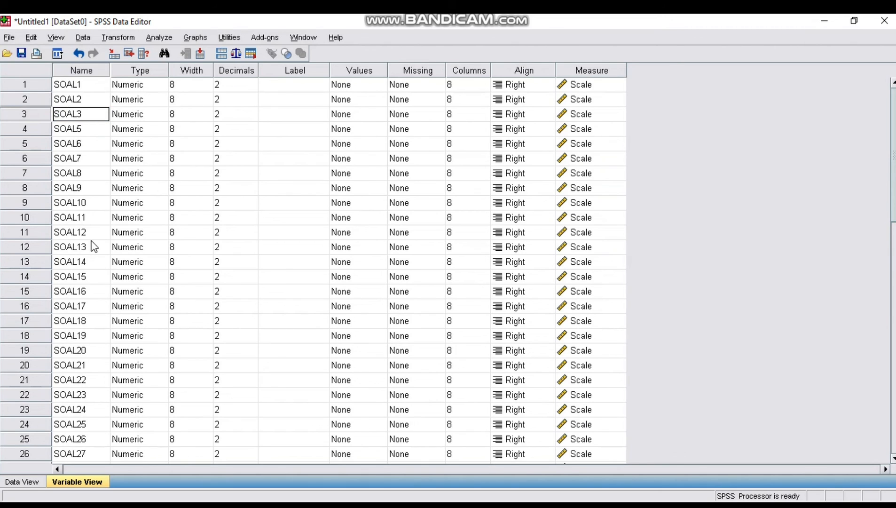
pyautogui.press('Return')
pyautogui.write('S')
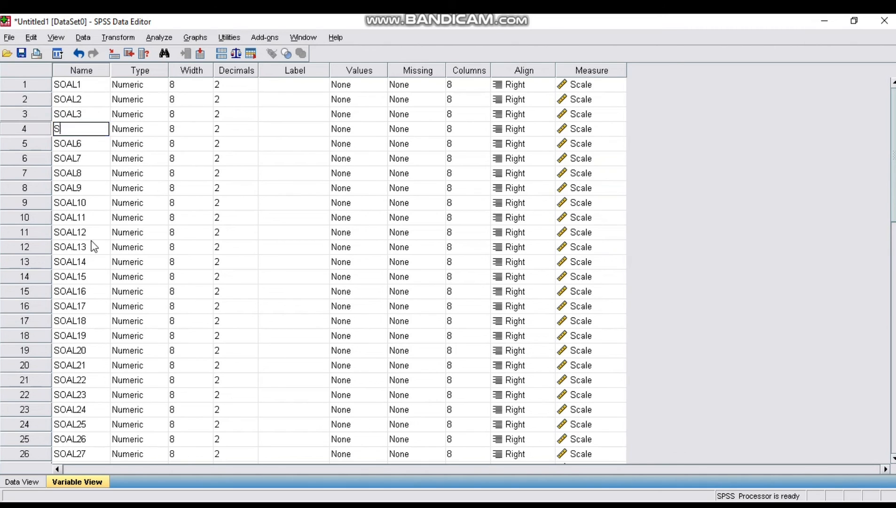
pyautogui.write('OAL4')
pyautogui.press('Return')
pyautogui.write('SOAL5')
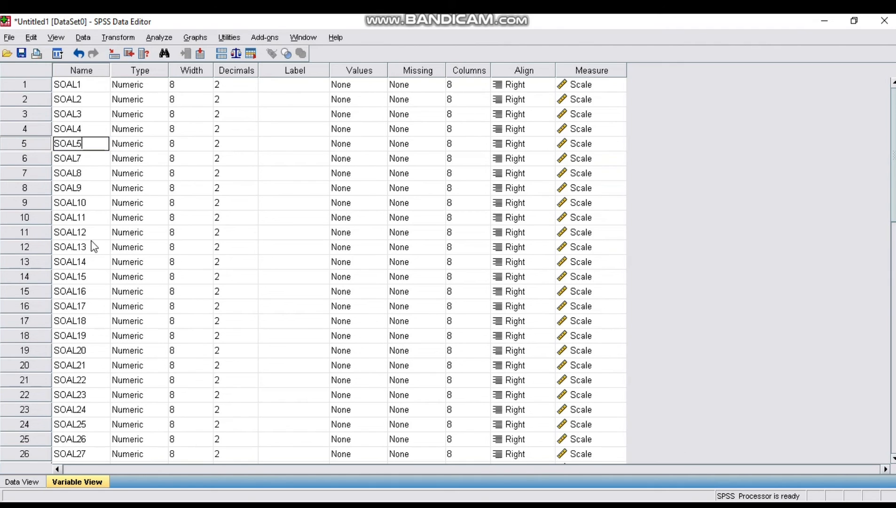
pyautogui.press('Return')
pyautogui.write('SOAL6')
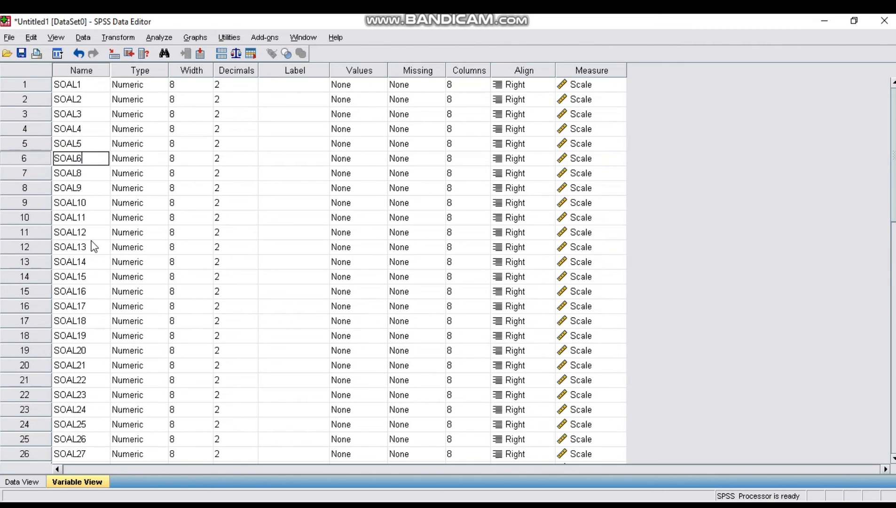
# Rename variables seven to twelve as SOAL7 through SOAL12
pyautogui.press('Return')
pyautogui.write('SOAL7')
pyautogui.press('Return')
pyautogui.write('SOAL8')
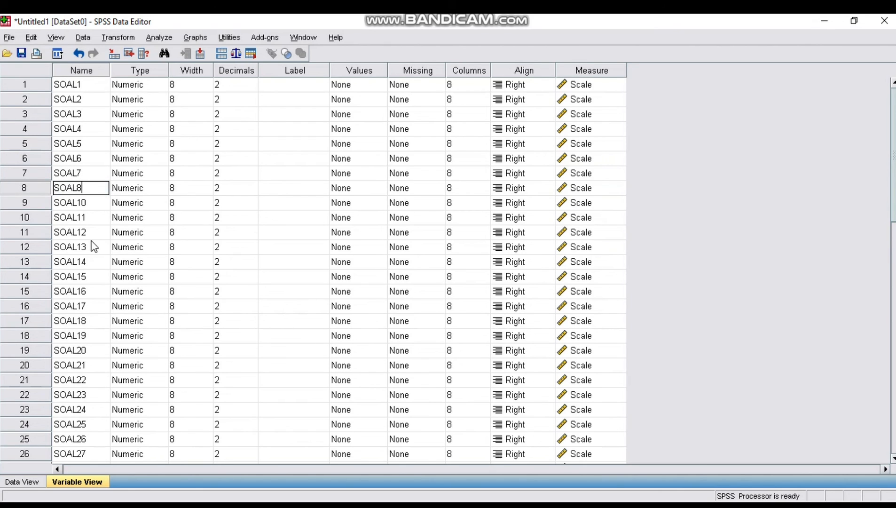
pyautogui.press('Return')
pyautogui.write('SOAL9')
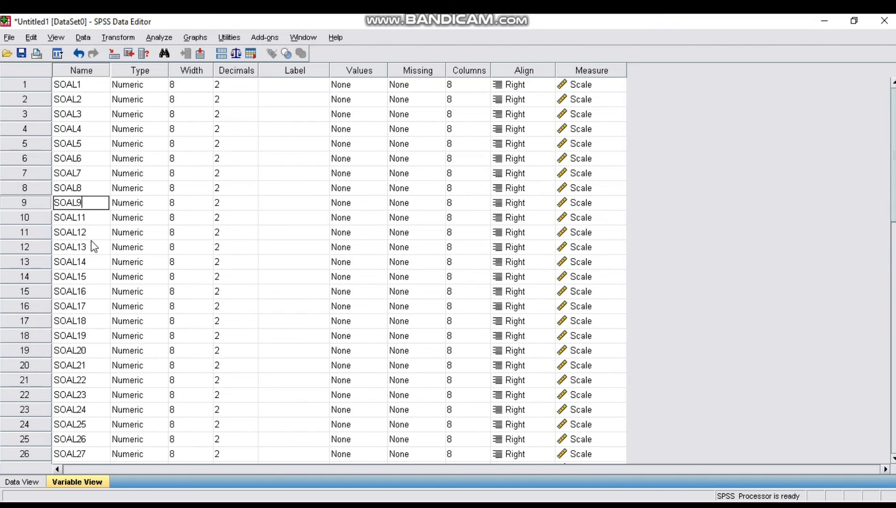
pyautogui.press('Return')
pyautogui.write('SOAL10')
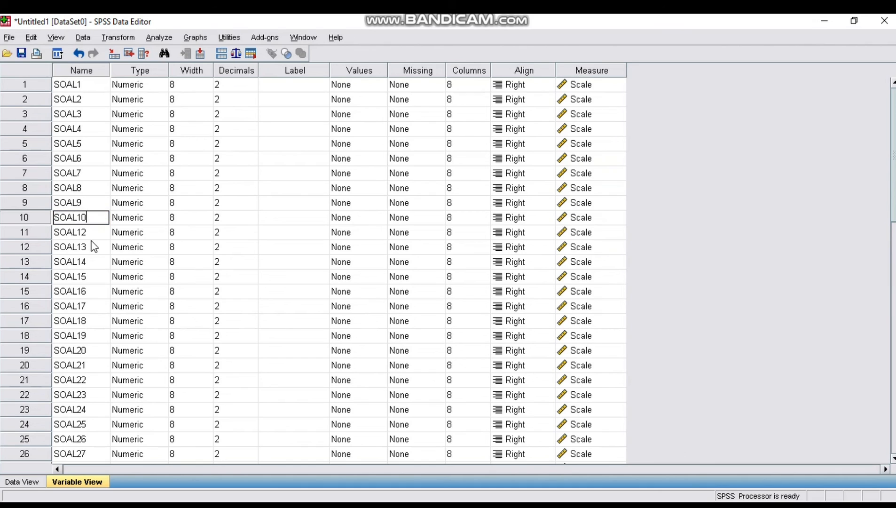
pyautogui.press('Return')
pyautogui.write('SOAL11')
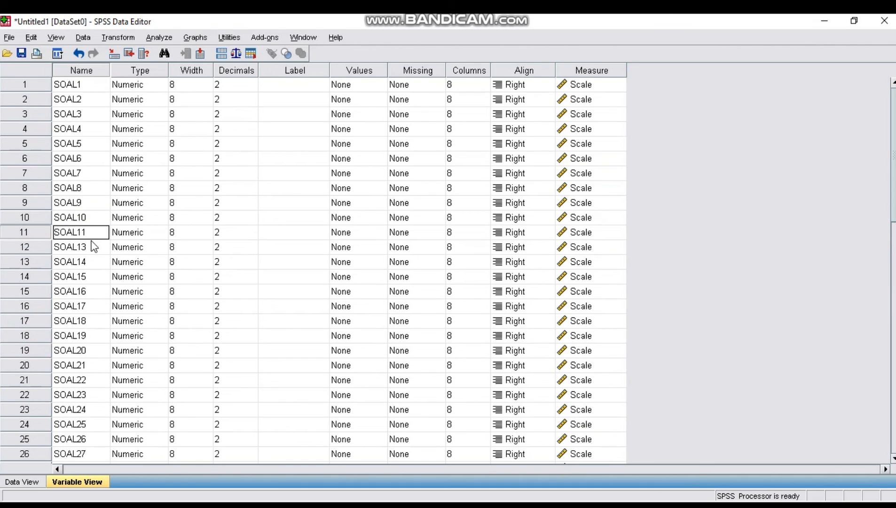
pyautogui.press('Return')
pyautogui.write('SOAL')
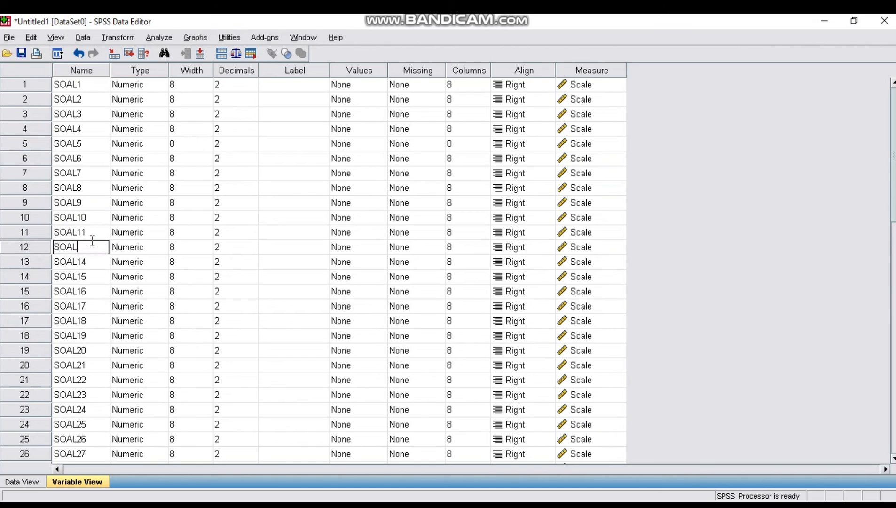
pyautogui.write('12')
pyautogui.press('Return')
# Rename variables thirteen to seventeen as SOAL13 through SOAL17
pyautogui.write('S')
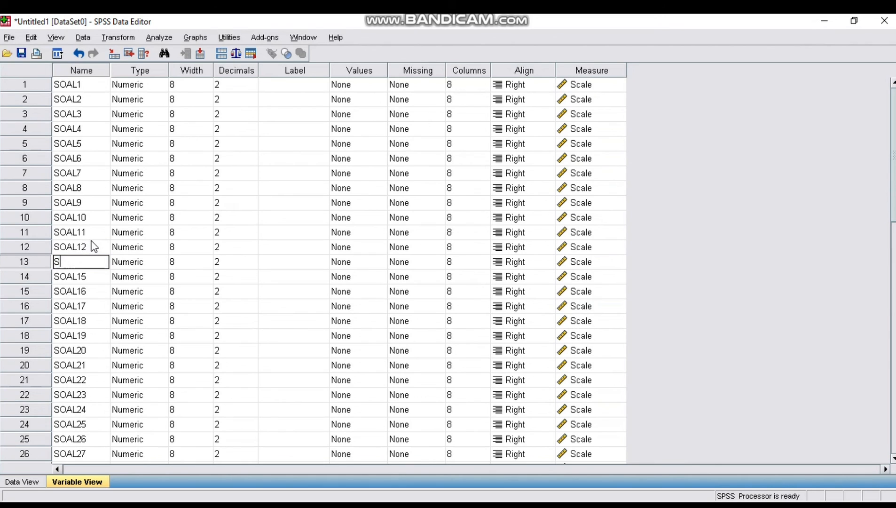
pyautogui.write('OAL13')
pyautogui.press('Return')
pyautogui.write('SOAL14')
pyautogui.press('Return')
pyautogui.write('SOAL15')
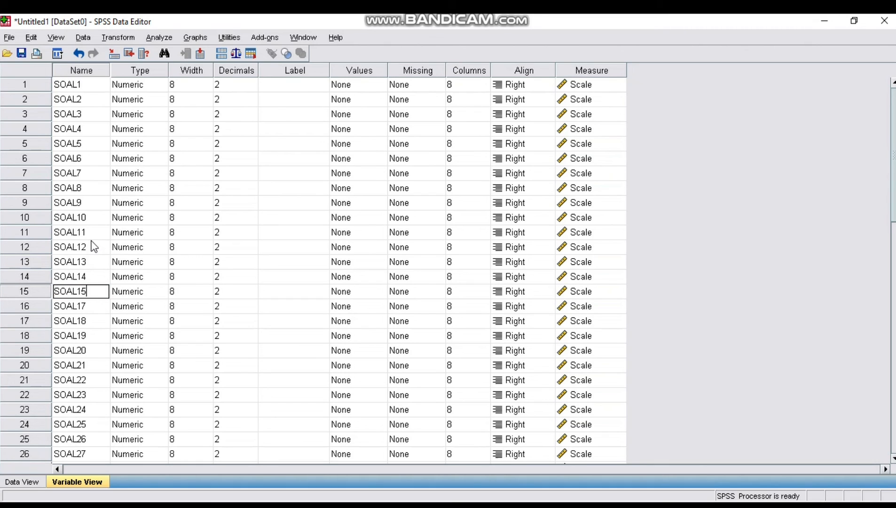
pyautogui.press('Return')
pyautogui.write('SOAL1')
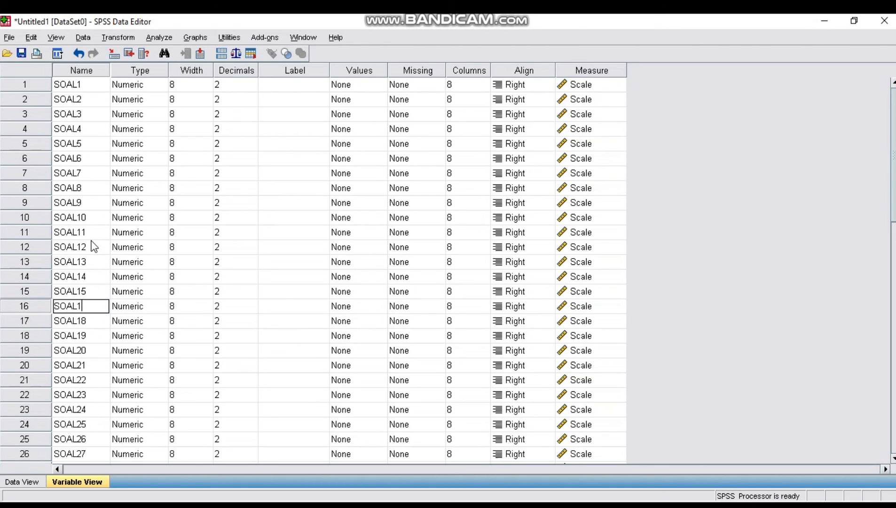
pyautogui.write('6')
pyautogui.press('Return')
pyautogui.write('SOA')
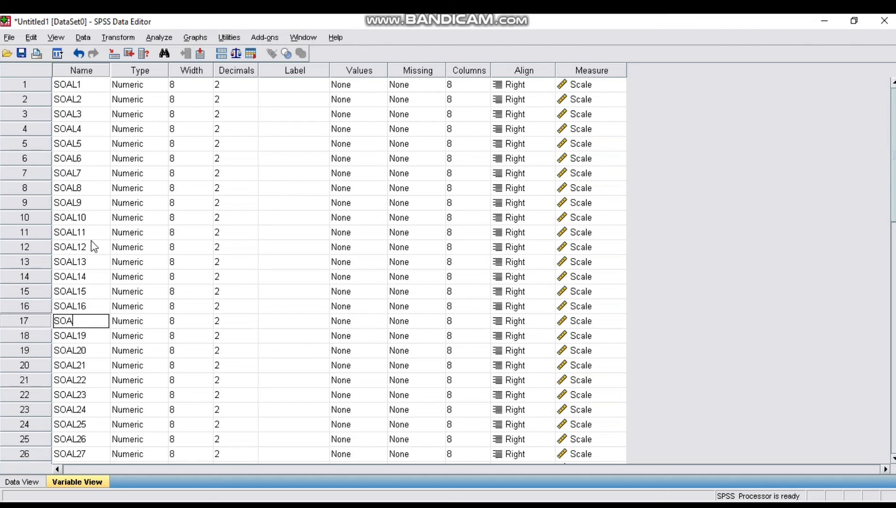
pyautogui.write('L17')
pyautogui.press('Down')
# Rename variables eighteen to twenty-three as SOAL18 through SOAL23
pyautogui.write('SOAL18')
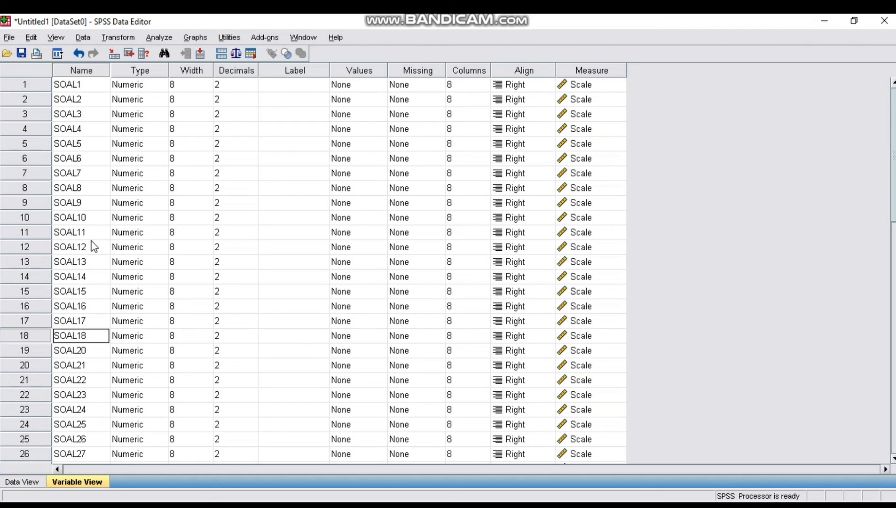
pyautogui.press('Down')
pyautogui.write('SOAL19')
pyautogui.press('Down')
pyautogui.write('SOAL20')
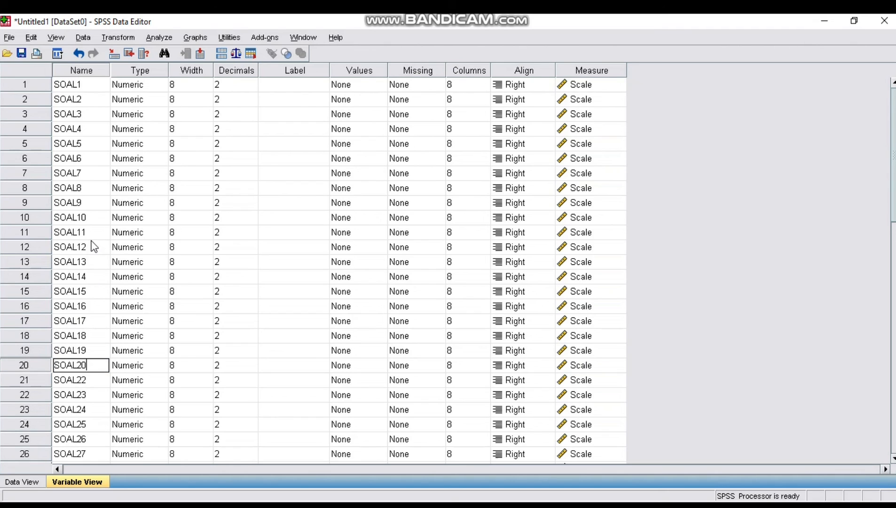
pyautogui.press('Down')
pyautogui.write('SOAL21')
pyautogui.press('Down')
pyautogui.write('SOAL22')
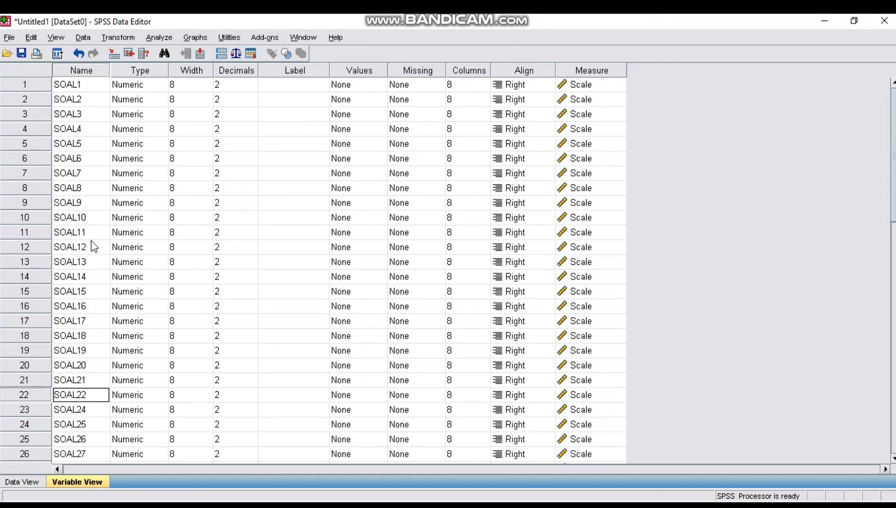
pyautogui.press('Down')
pyautogui.write('SOAL23')
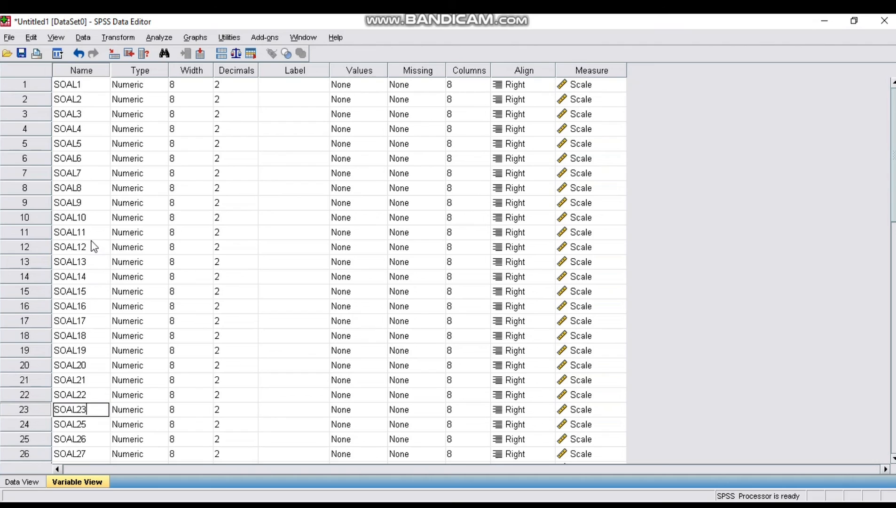
pyautogui.press('Down')
# Rename variables twenty-four to twenty-eight as SOAL24 through SOAL28
pyautogui.write('SOAL24')
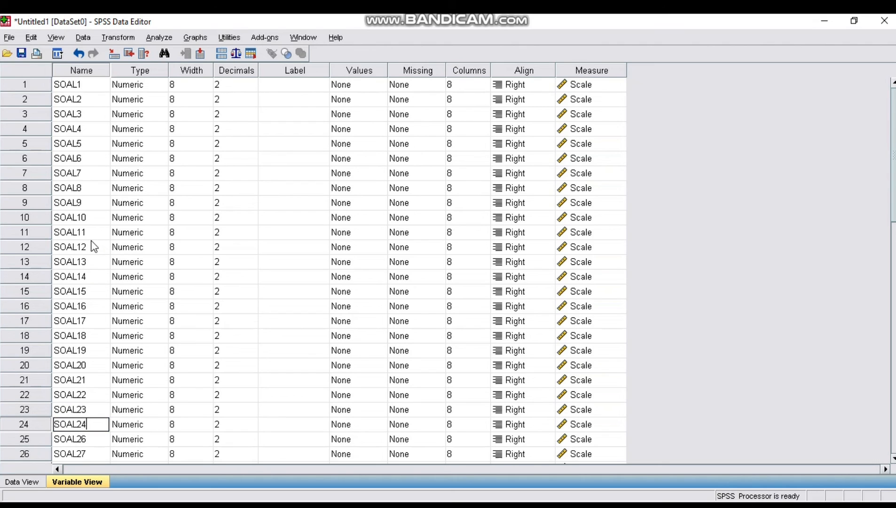
pyautogui.press('Down')
pyautogui.write('SOAL25')
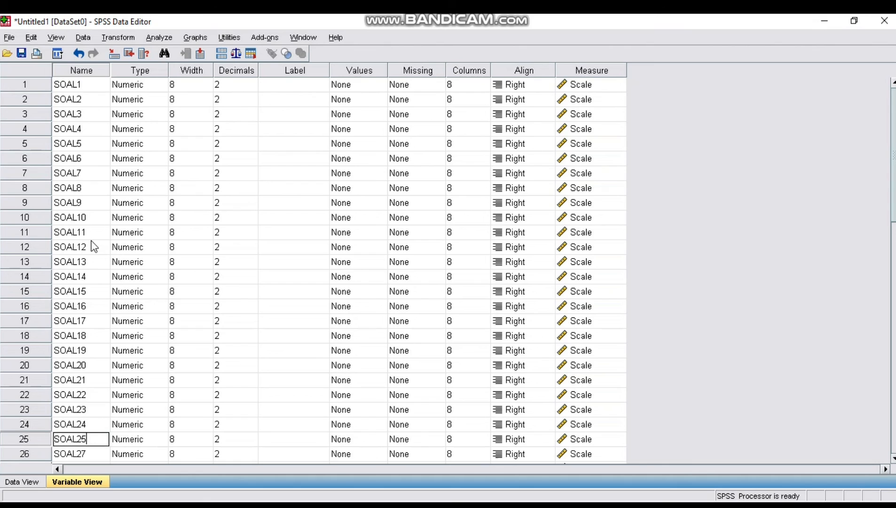
pyautogui.press('Down')
pyautogui.write('SOAL26')
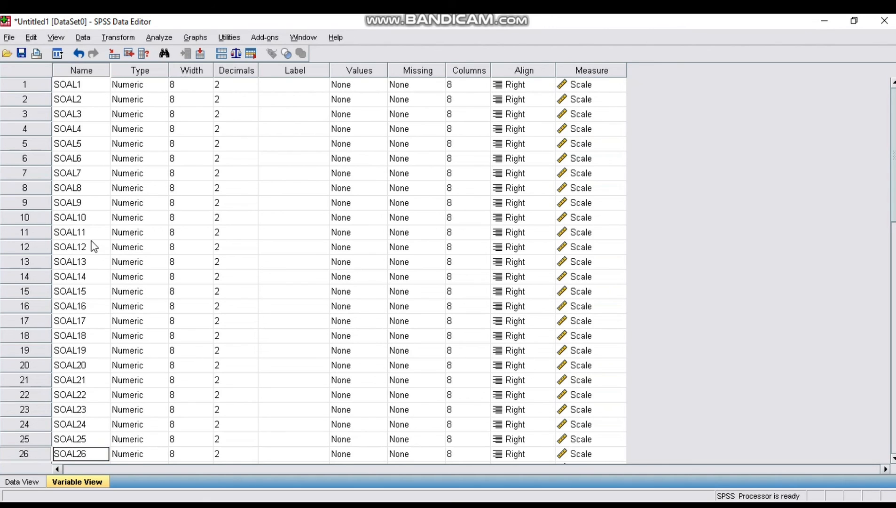
pyautogui.press('Down')
pyautogui.write('SOAL27')
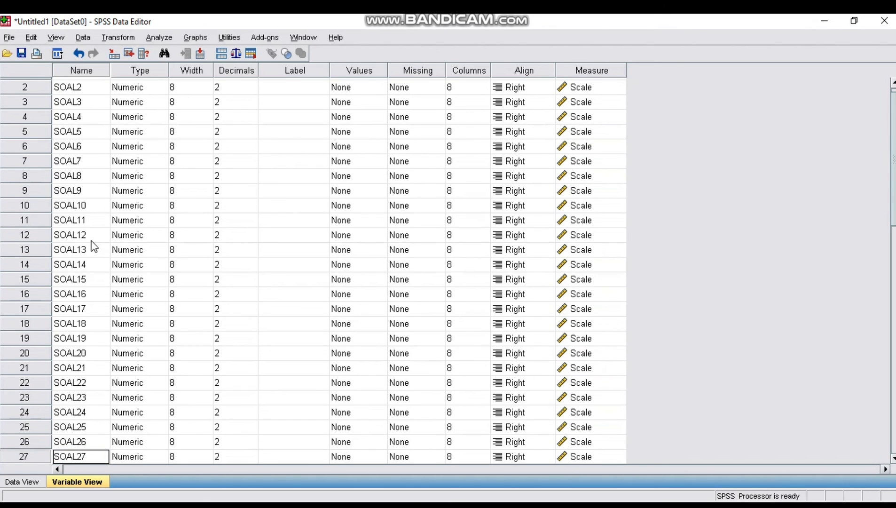
pyautogui.press('Down')
pyautogui.write('SOAL28')
# Rename variables twenty-nine and thirty as SOAL29 and SOAL30
pyautogui.press('Down')
pyautogui.write('SOAL29')
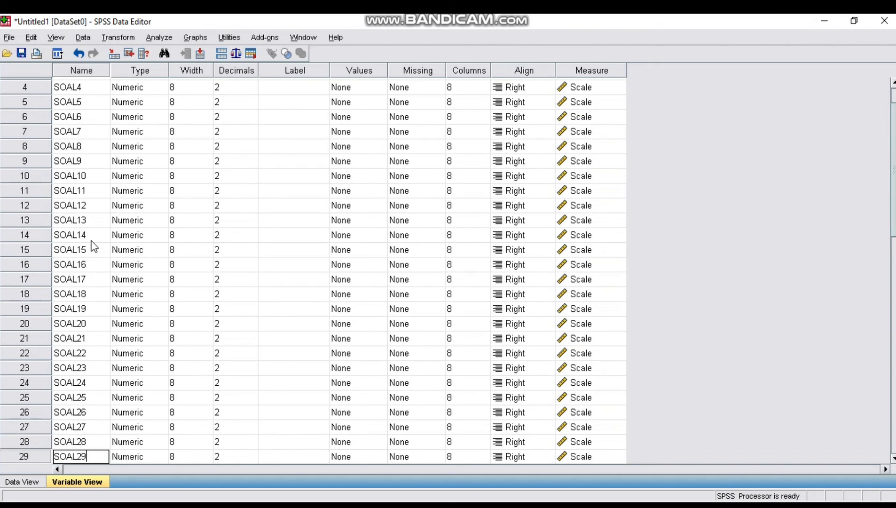
pyautogui.press('Down')
pyautogui.write('SOAL30')
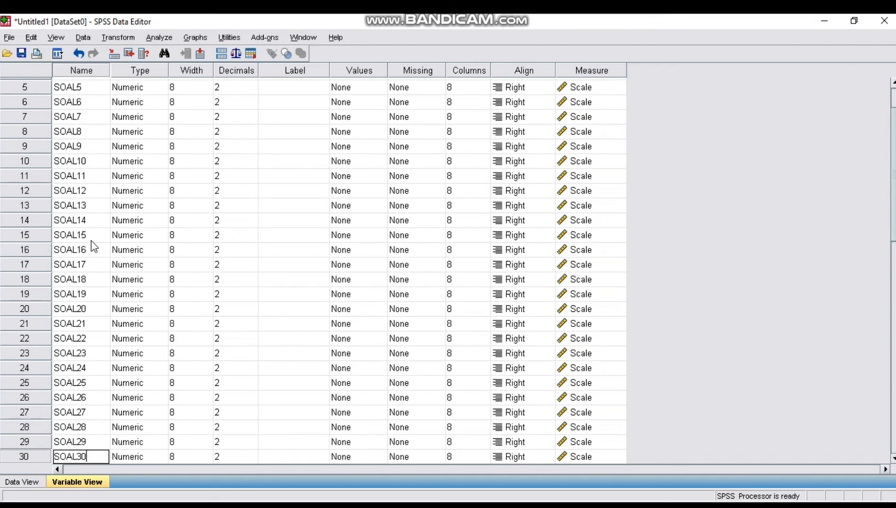
pyautogui.press('Down')
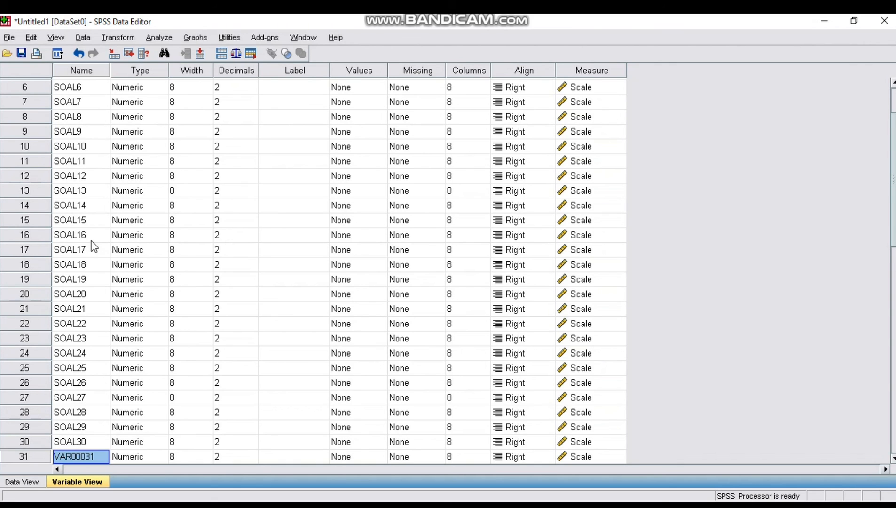
# Rename the thirty-first variable as SKORS_TOTAL
pyautogui.write('SKOR')
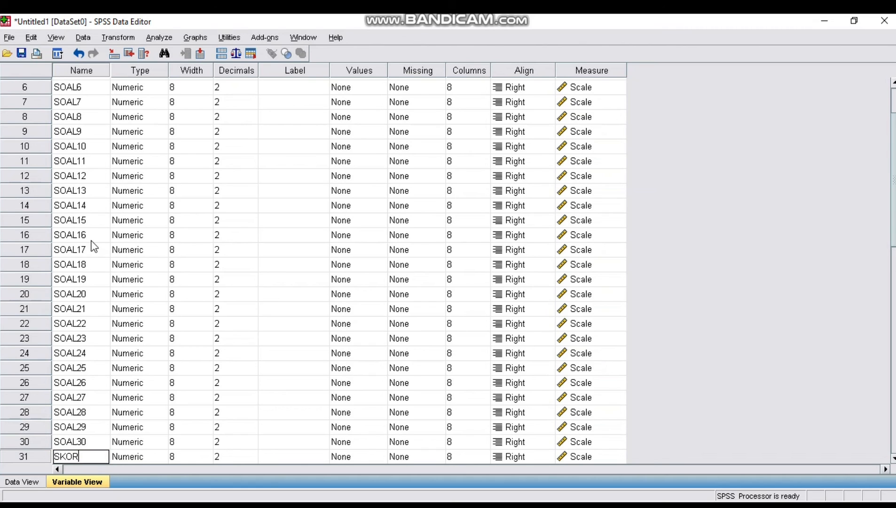
pyautogui.write('_')
pyautogui.press('BackSpace')
pyautogui.write('S_TOTA')
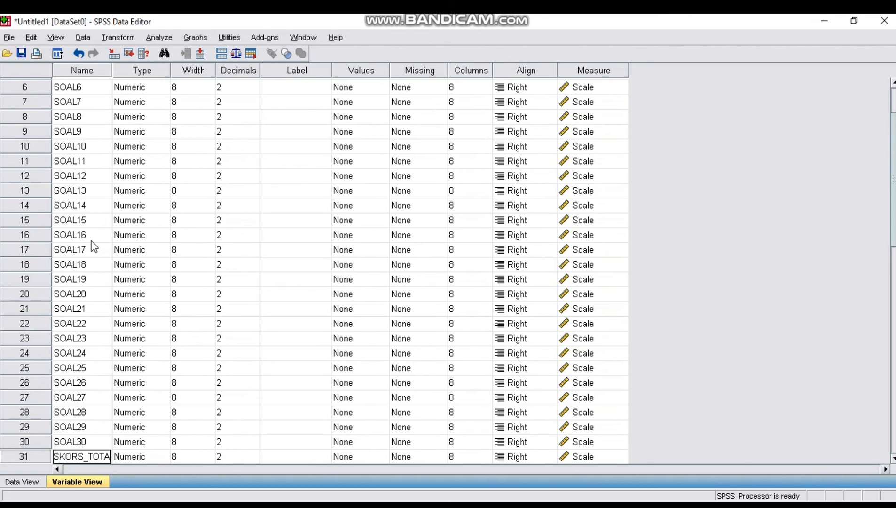
pyautogui.write('L')
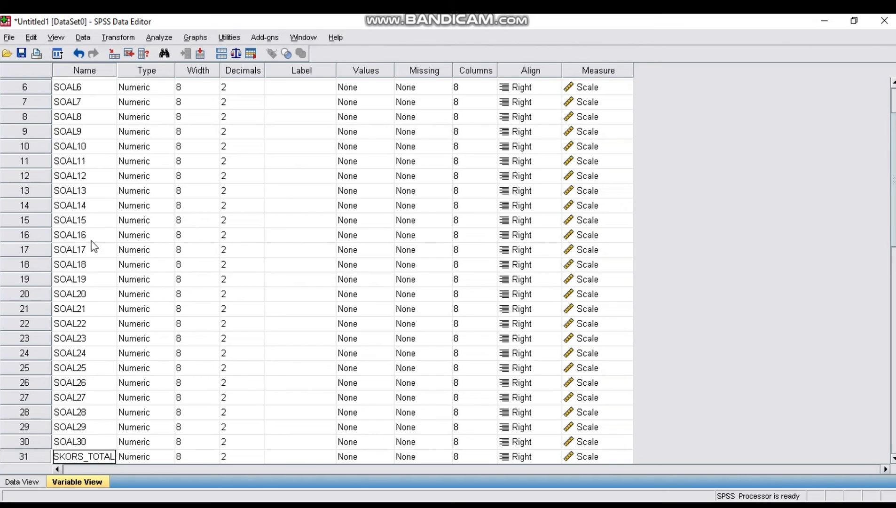
# Increase the decimals of SOAL7 to 3
pyautogui.click(247, 75)
pyautogui.click(255, 98)
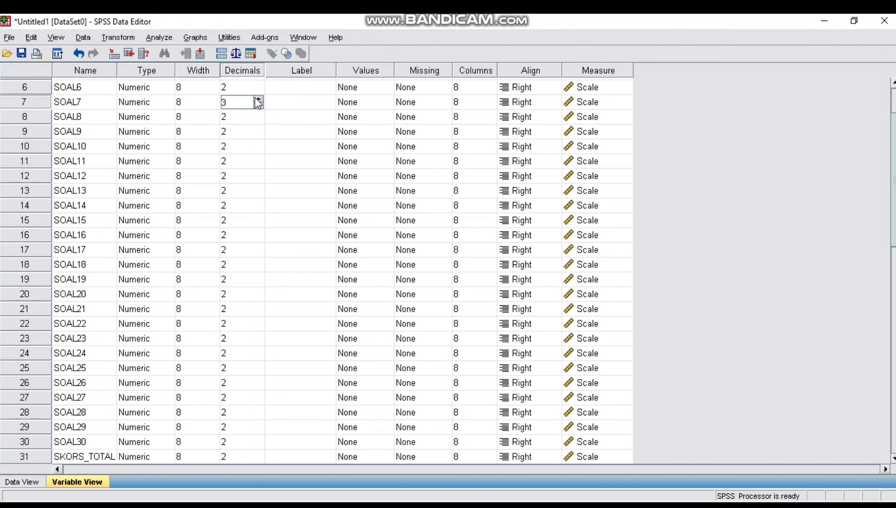
pyautogui.click(252, 85)
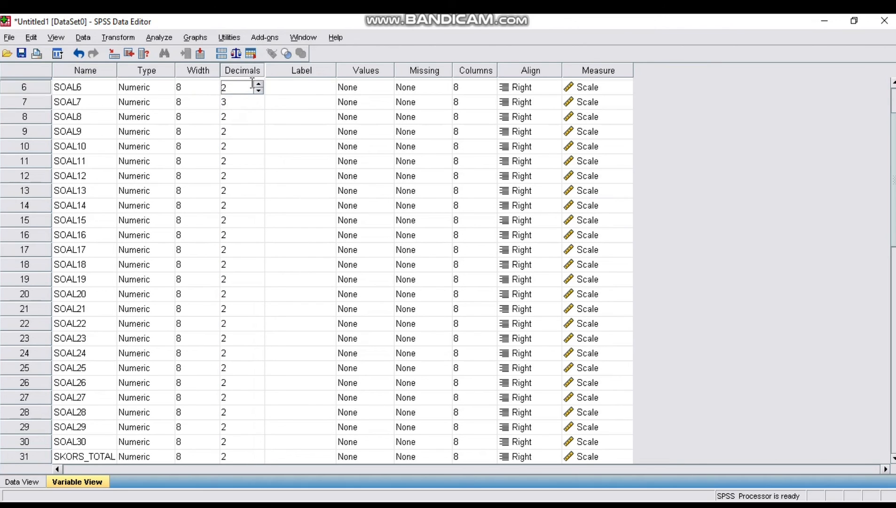
# Set the decimals of SOAL1 through SOAL5 to 0
pyautogui.press('Up')
pyautogui.press('Up')
pyautogui.press('Up')
pyautogui.press('Up')
pyautogui.press('Up')
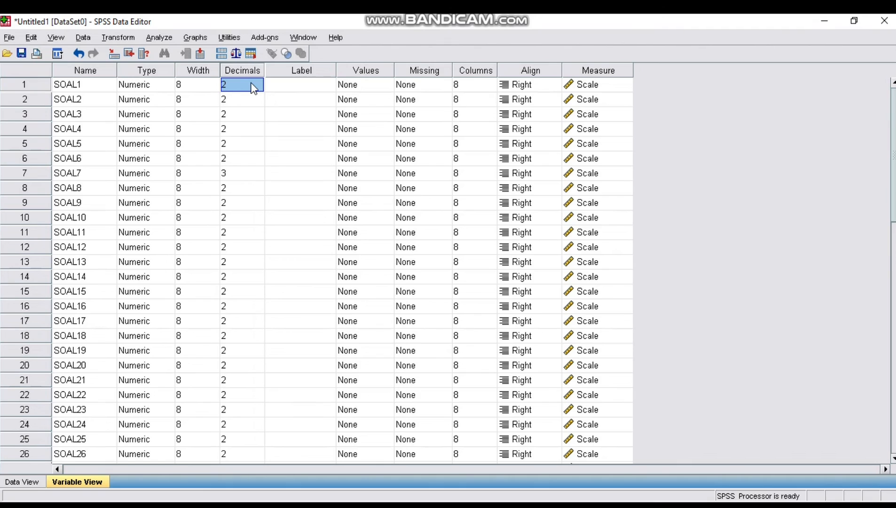
pyautogui.write('0')
pyautogui.click(252, 99)
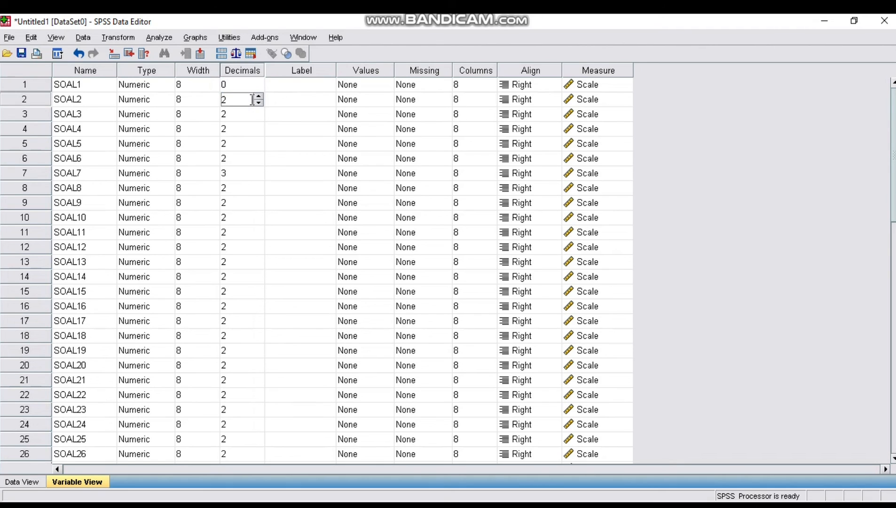
pyautogui.write('0')
pyautogui.click(250, 114)
pyautogui.write('0')
pyautogui.click(246, 128)
pyautogui.write('0')
pyautogui.click(247, 145)
pyautogui.write('0')
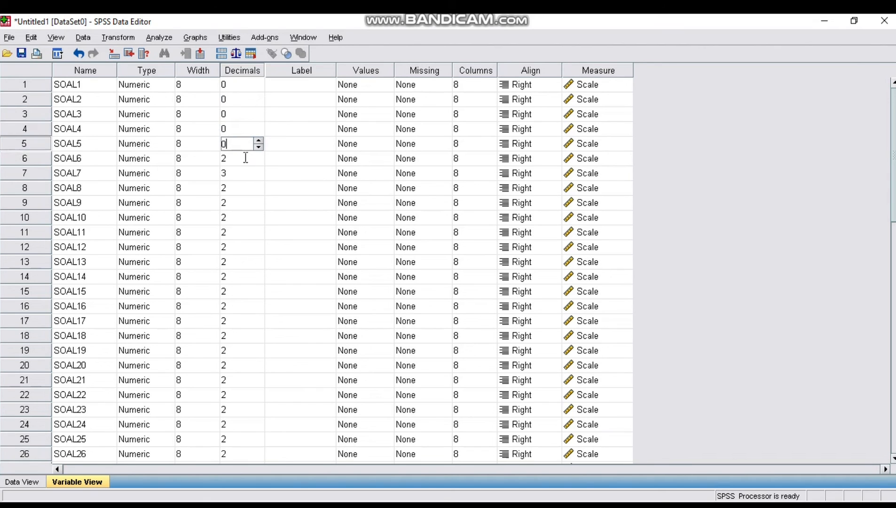
# Set the decimals of SOAL6 through SOAL15 to 0
pyautogui.click(245, 158)
pyautogui.write('0')
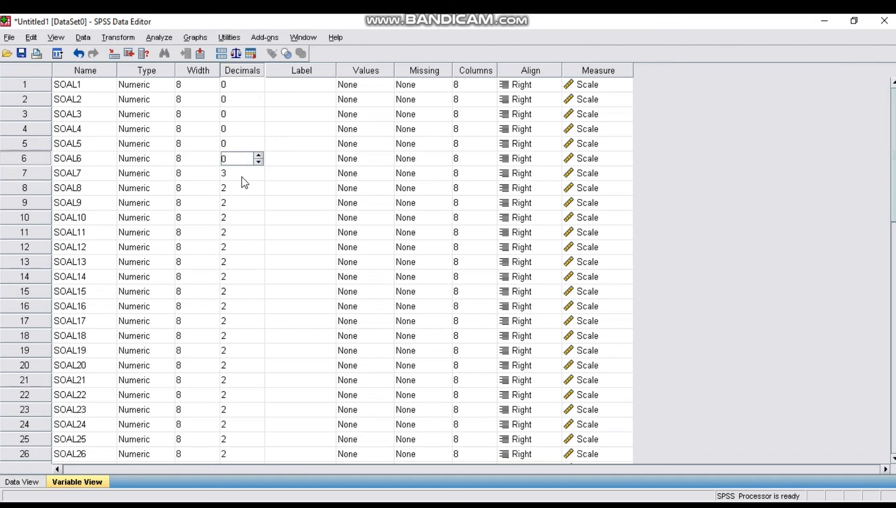
pyautogui.click(244, 174)
pyautogui.write('0')
pyautogui.click(243, 189)
pyautogui.write('0')
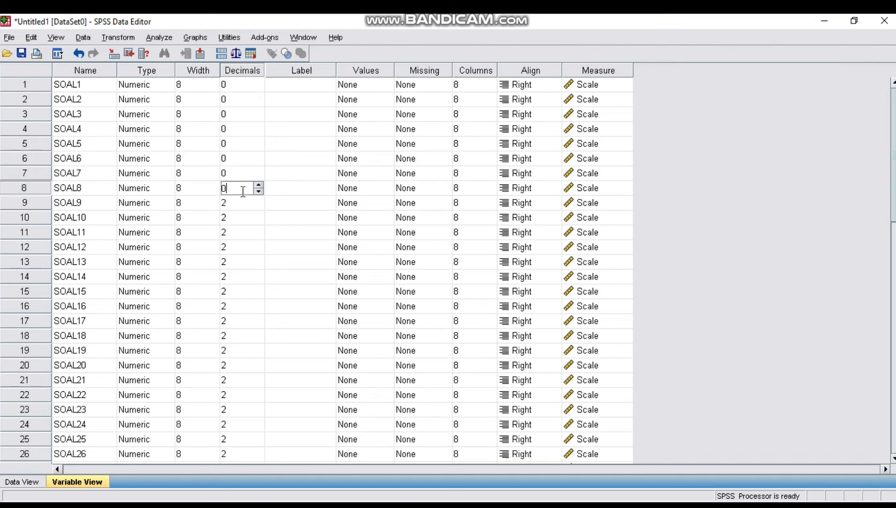
pyautogui.click(246, 203)
pyautogui.write('0')
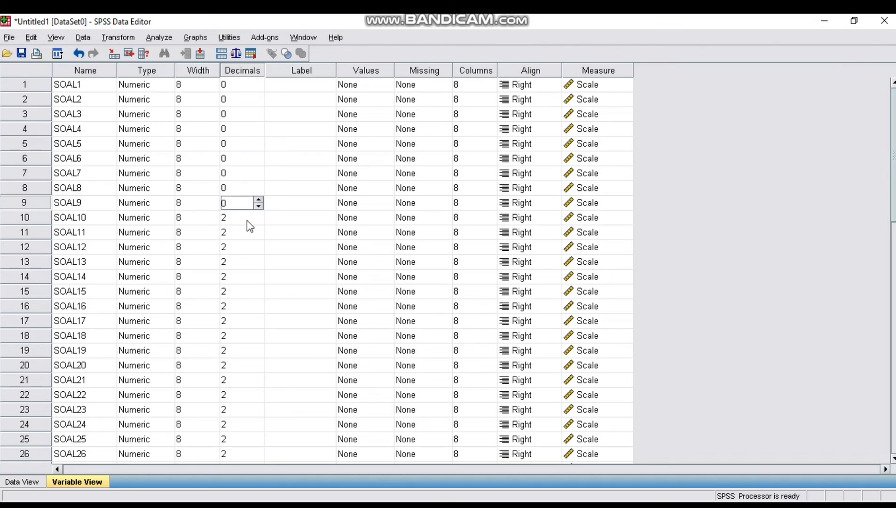
pyautogui.click(247, 218)
pyautogui.write('0')
pyautogui.click(243, 233)
pyautogui.write('0')
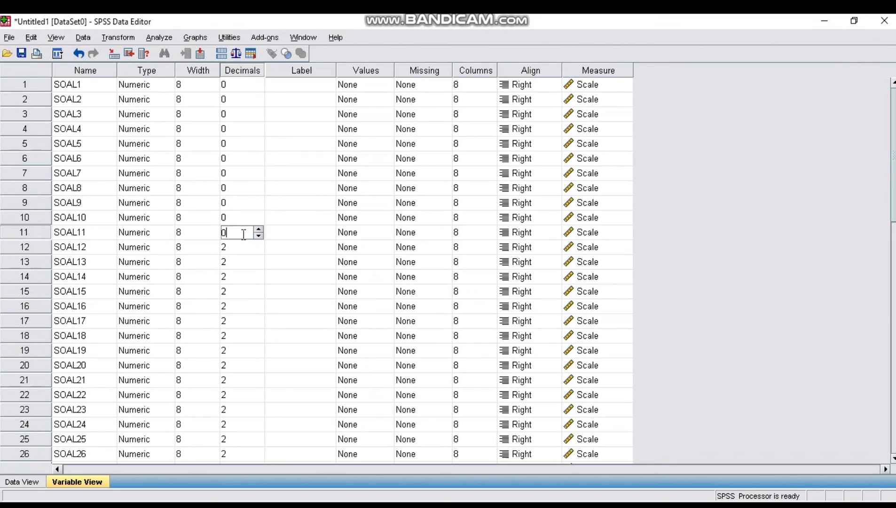
pyautogui.click(244, 253)
pyautogui.write('0')
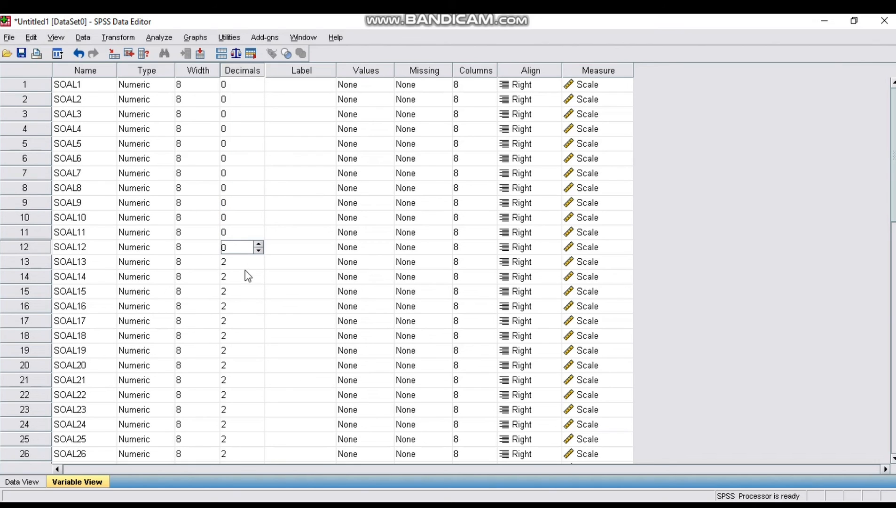
pyautogui.click(243, 264)
pyautogui.write('0')
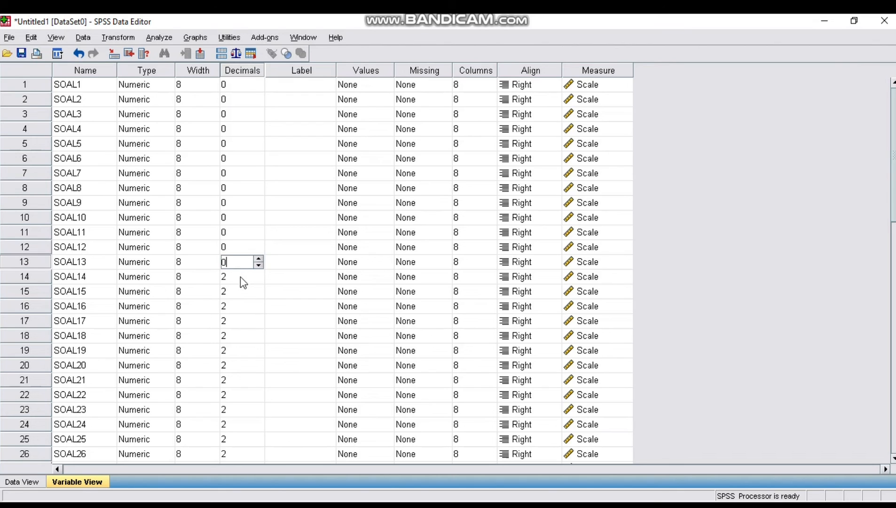
pyautogui.click(242, 277)
pyautogui.write('0')
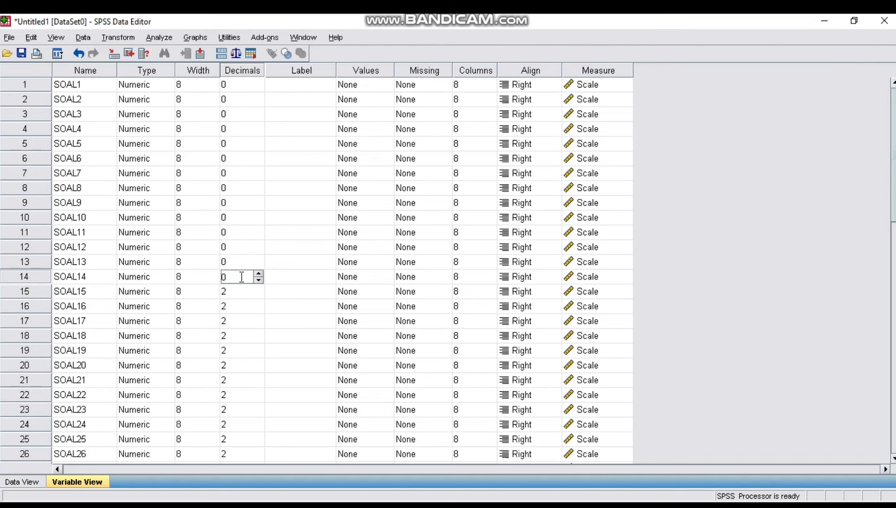
pyautogui.click(239, 293)
pyautogui.write('0')
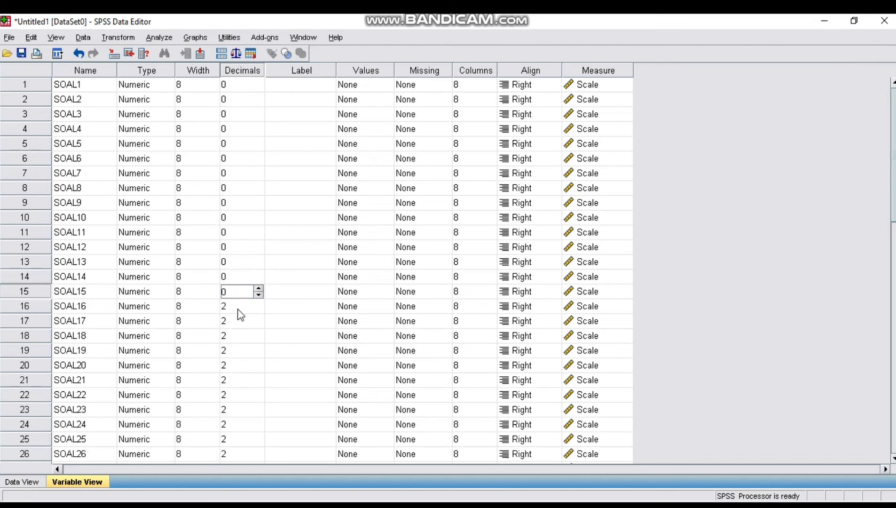
# Set the decimals of SOAL16 through SOAL26 to 0
pyautogui.click(239, 308)
pyautogui.write('0')
pyautogui.click(240, 324)
pyautogui.write('0')
pyautogui.click(238, 337)
pyautogui.write('0')
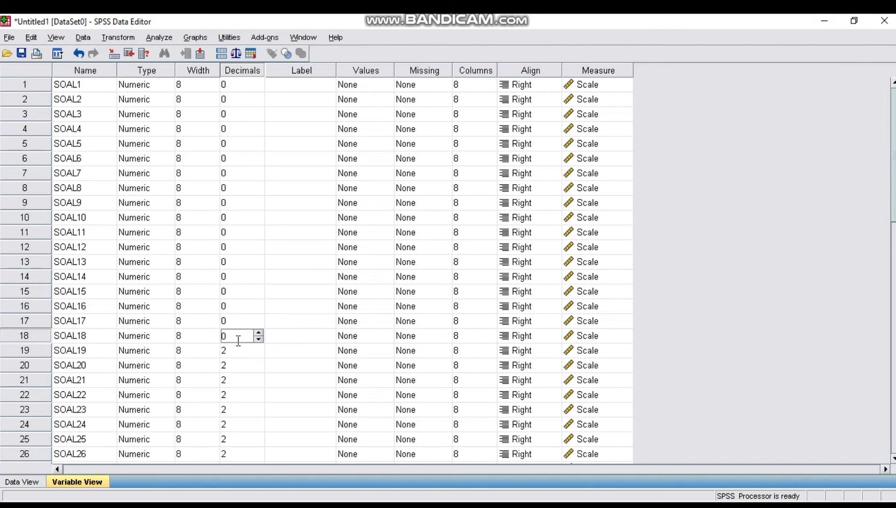
pyautogui.click(236, 351)
pyautogui.write('0')
pyautogui.click(236, 365)
pyautogui.write('0')
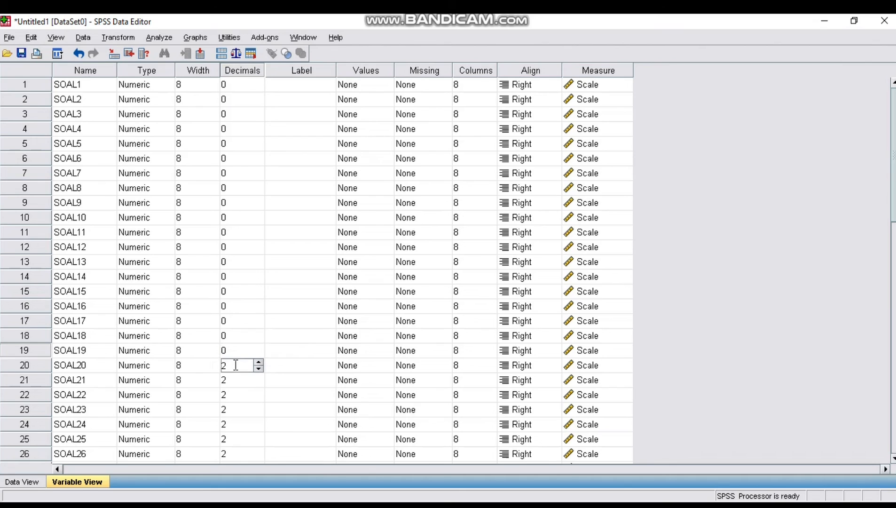
pyautogui.click(238, 381)
pyautogui.write('0')
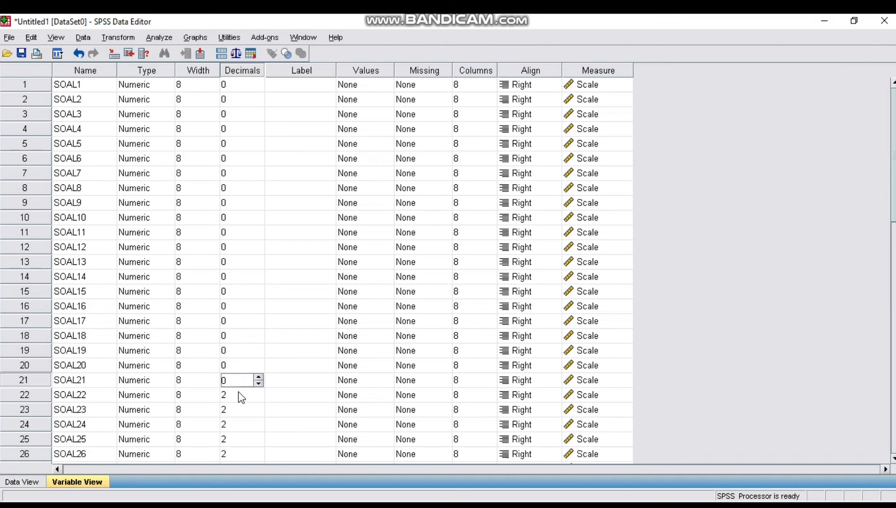
pyautogui.click(239, 394)
pyautogui.write('0')
pyautogui.click(239, 410)
pyautogui.write('0')
pyautogui.click(239, 425)
pyautogui.write('0')
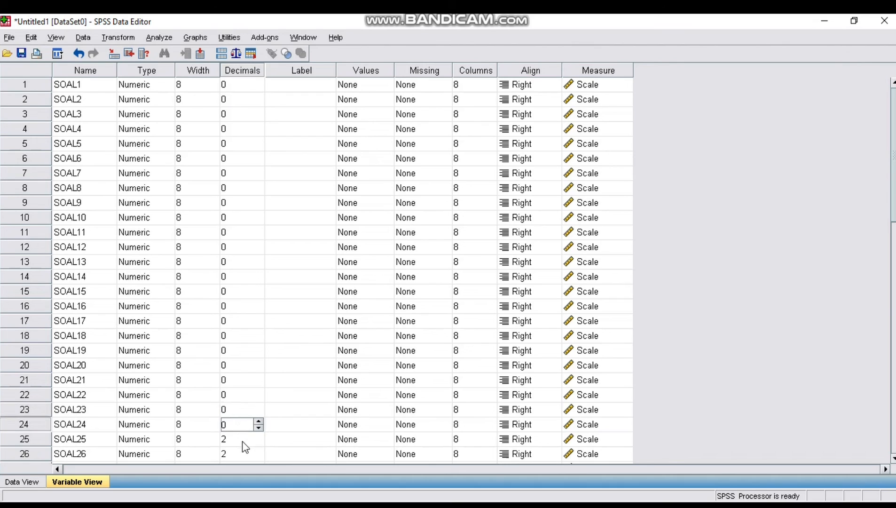
pyautogui.click(243, 440)
pyautogui.write('0')
pyautogui.click(244, 452)
pyautogui.write('0')
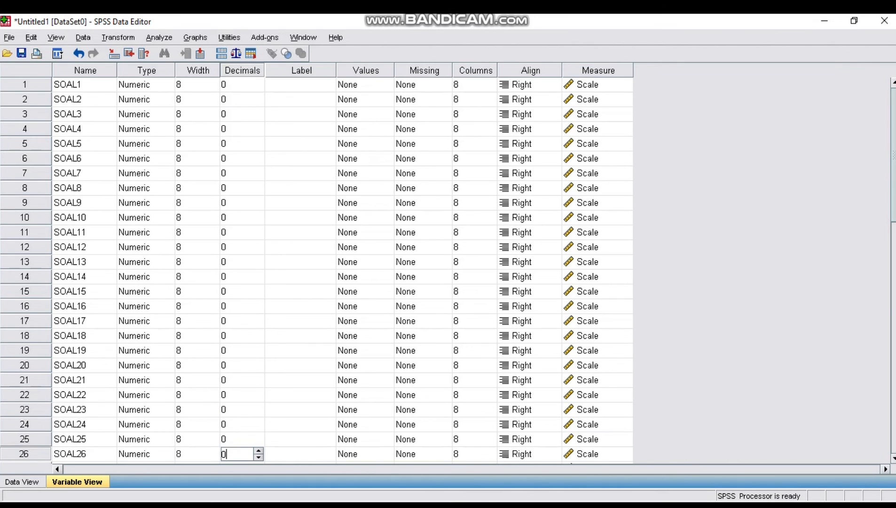
# Set the decimals of SOAL27 through SOAL30 and SKORS_TOTAL to 0
pyautogui.scroll(-15, 342, 270)
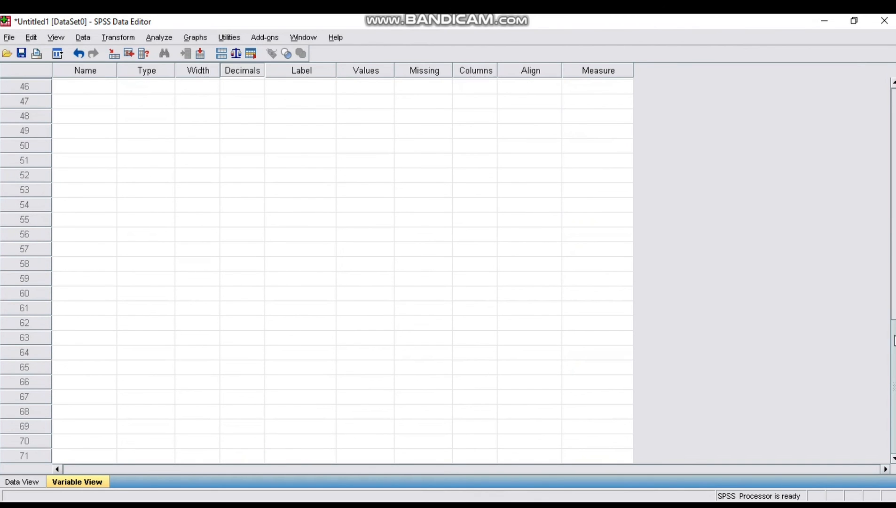
pyautogui.scroll(1, 342, 270)
pyautogui.scroll(10, 677, 228)
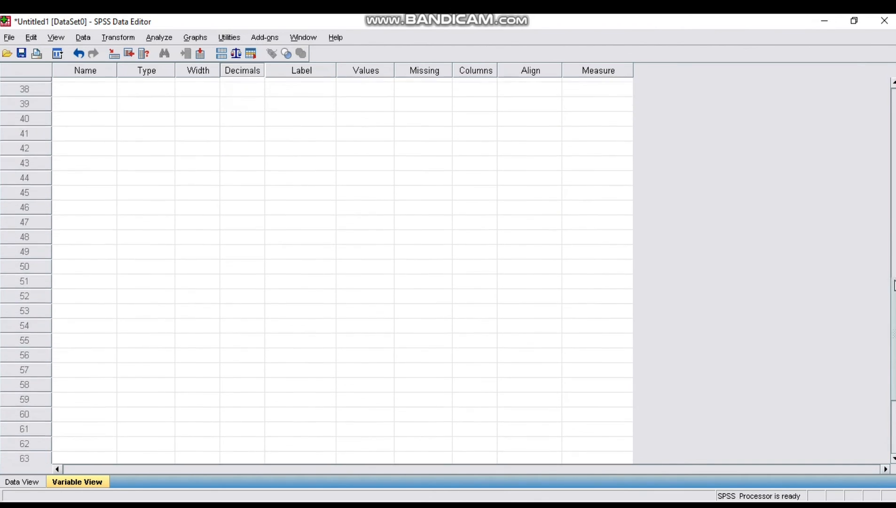
pyautogui.click(231, 294)
pyautogui.write('0')
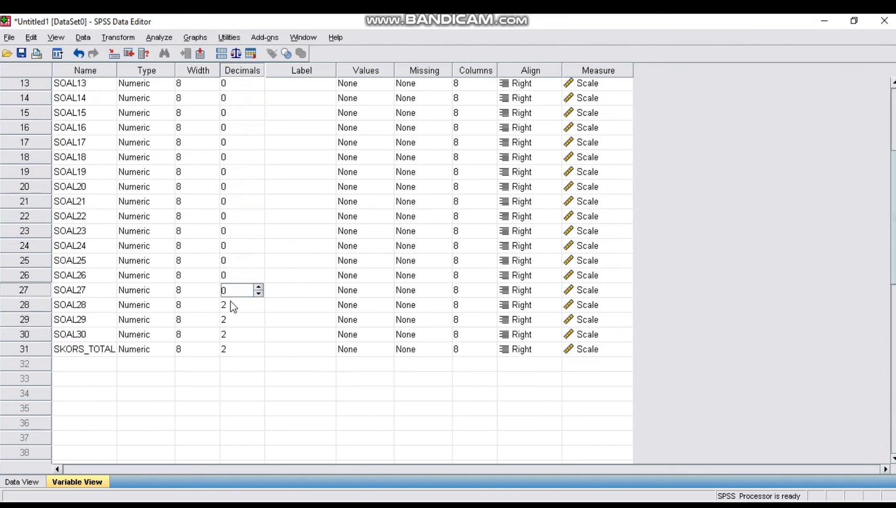
pyautogui.click(231, 304)
pyautogui.write('0')
pyautogui.click(234, 319)
pyautogui.write('0')
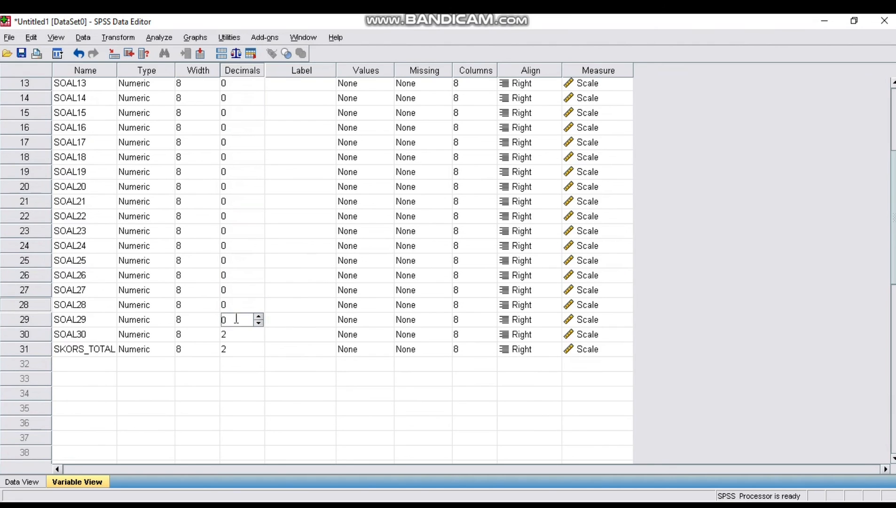
pyautogui.click(233, 334)
pyautogui.write('0')
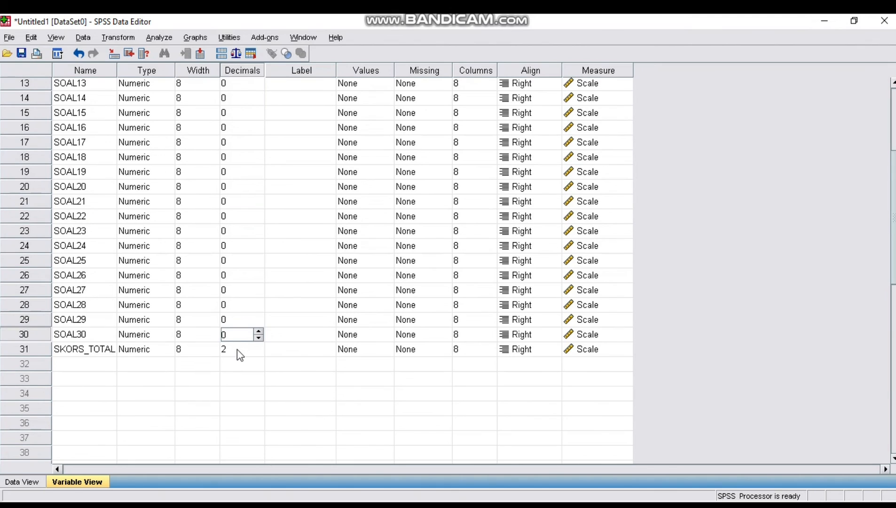
pyautogui.click(238, 349)
pyautogui.write('0')
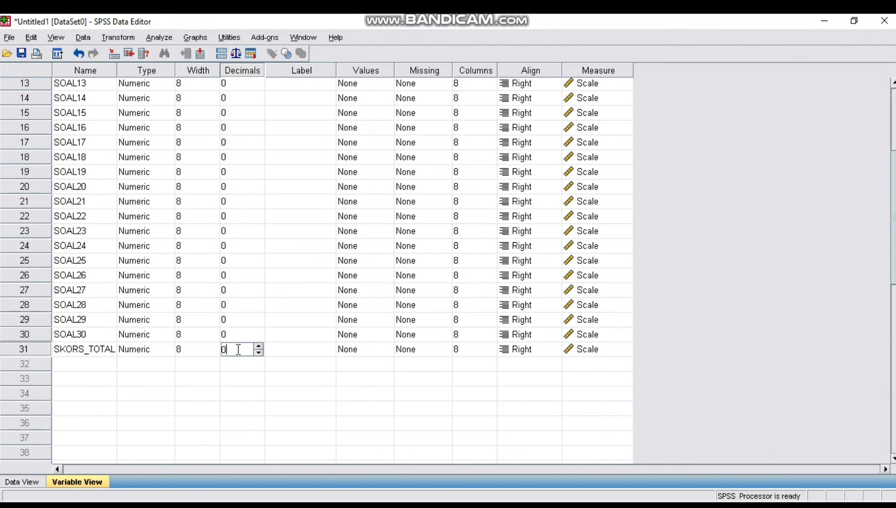
# Run a Bivariate Pearson correlation, two-tailed, on all variables SOAL1 through SKORS_TOTAL
pyautogui.click(160, 38)
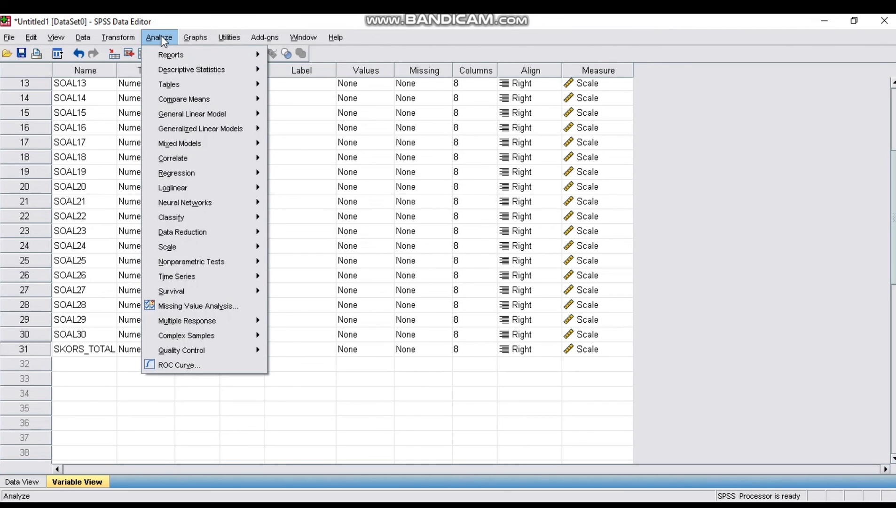
pyautogui.moveTo(200, 155)
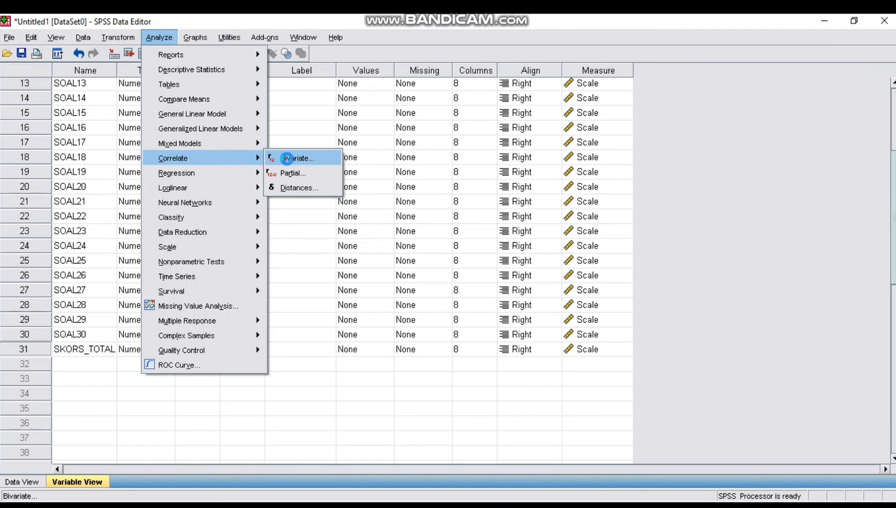
pyautogui.click(287, 158)
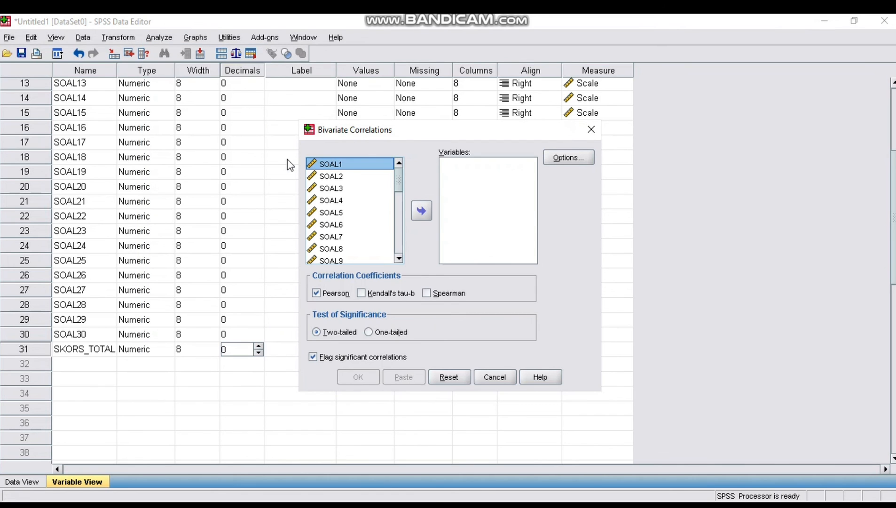
pyautogui.hotkey('ctrl', 'a')
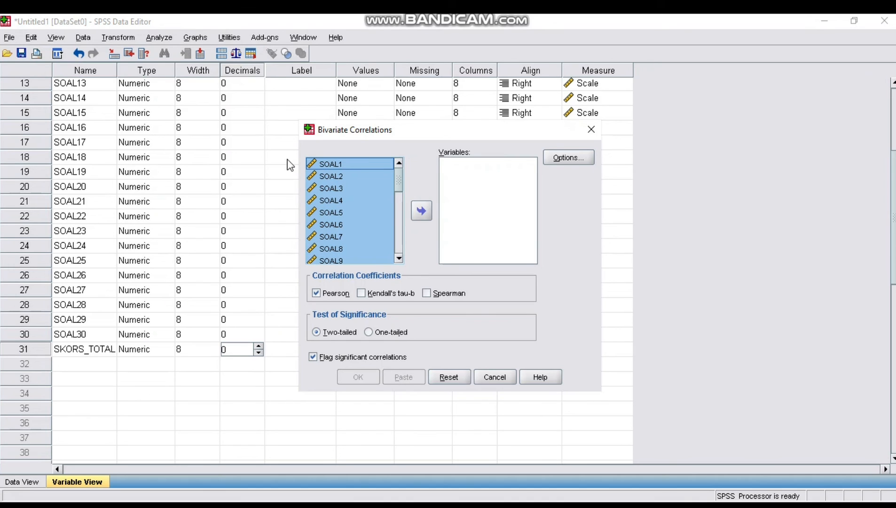
pyautogui.click(422, 211)
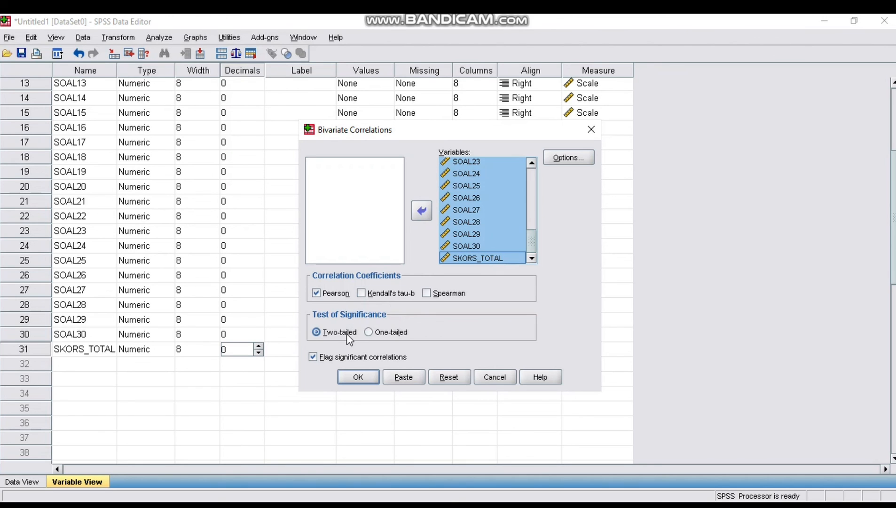
pyautogui.click(358, 377)
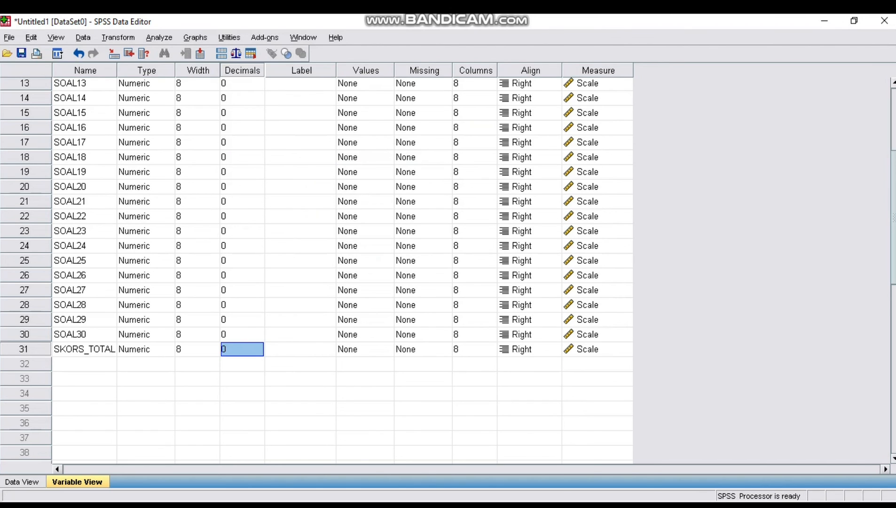
# Scroll the correlation table across to examine the SKORS_TOTAL column
pyautogui.moveTo(500, 505)
pyautogui.click(577, 472)
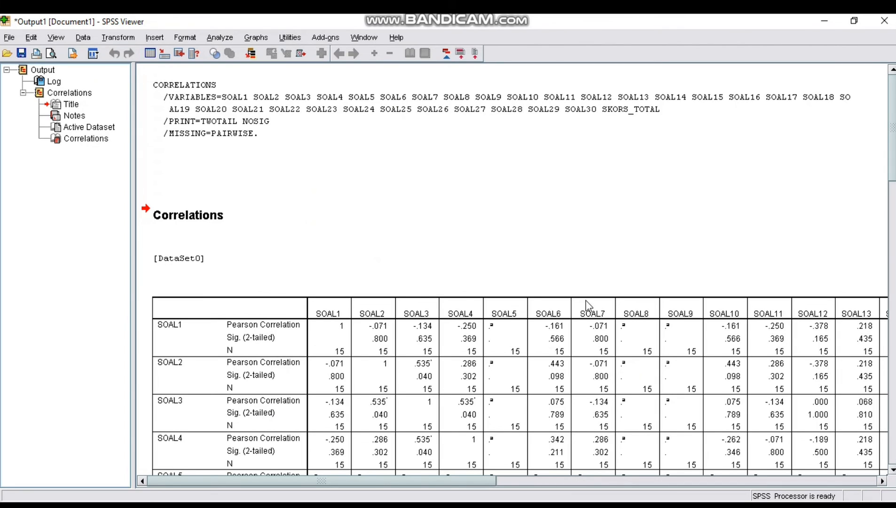
pyautogui.click(772, 479)
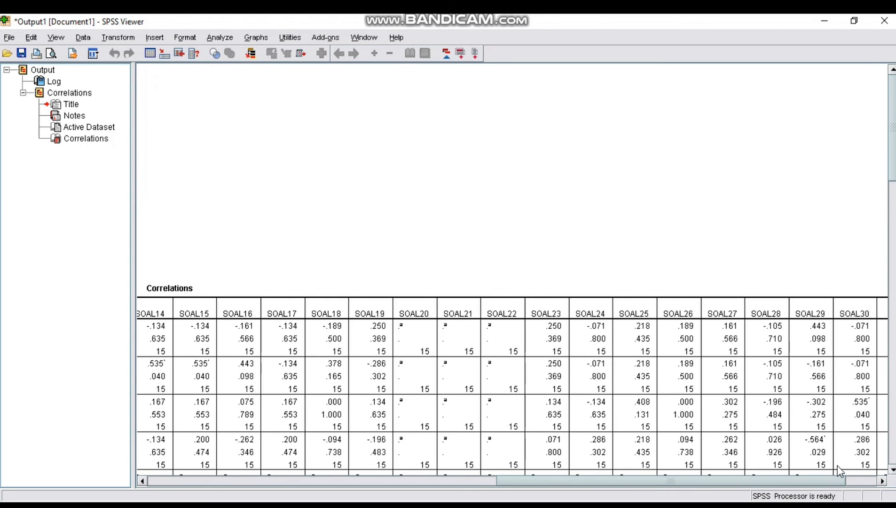
pyautogui.moveTo(829, 484); pyautogui.dragTo(880, 480)
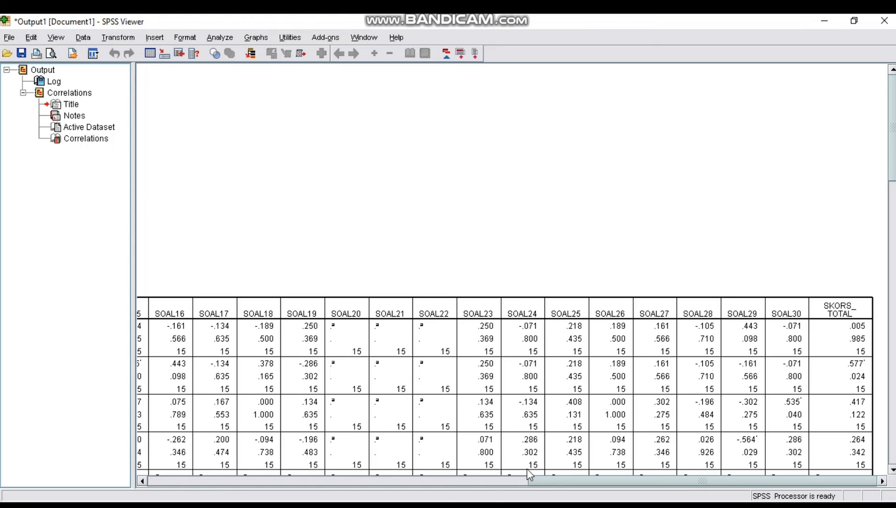
# Switch to Word 2013 and open a new blank document, maximizing its window
pyautogui.moveTo(403, 503)
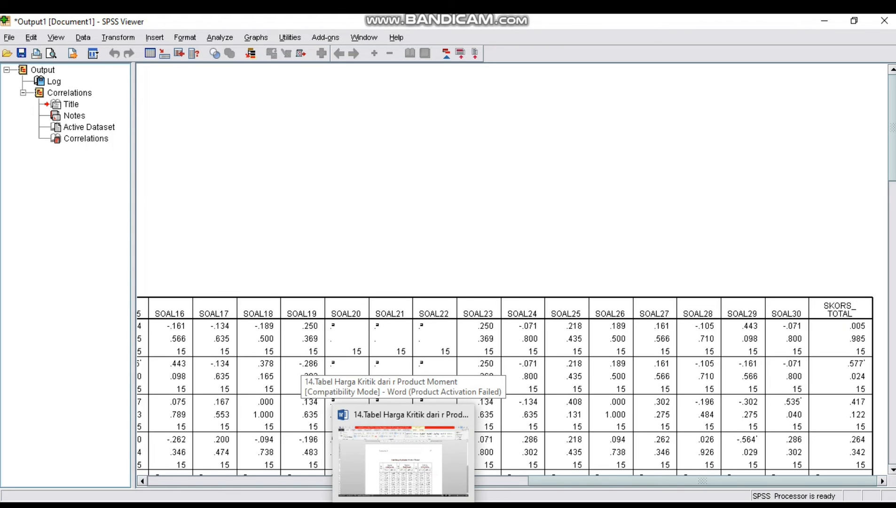
pyautogui.click(14, 504)
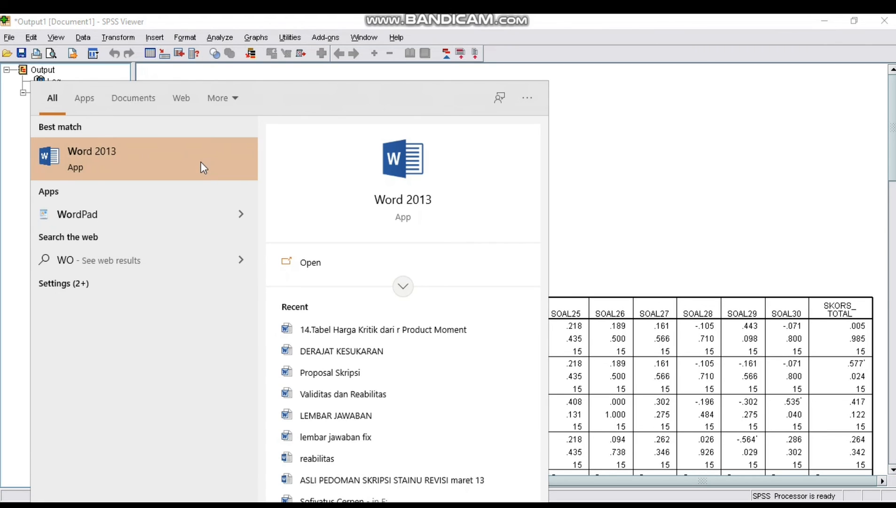
pyautogui.click(201, 164)
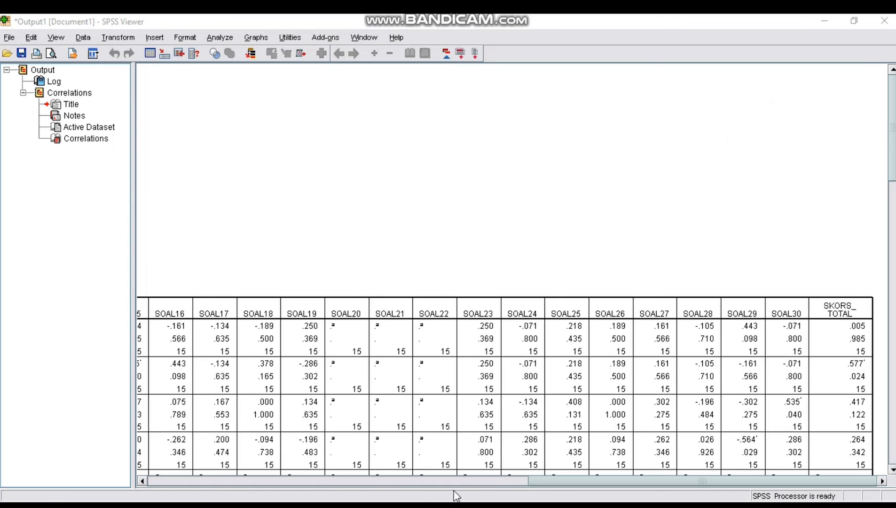
pyautogui.moveTo(403, 506)
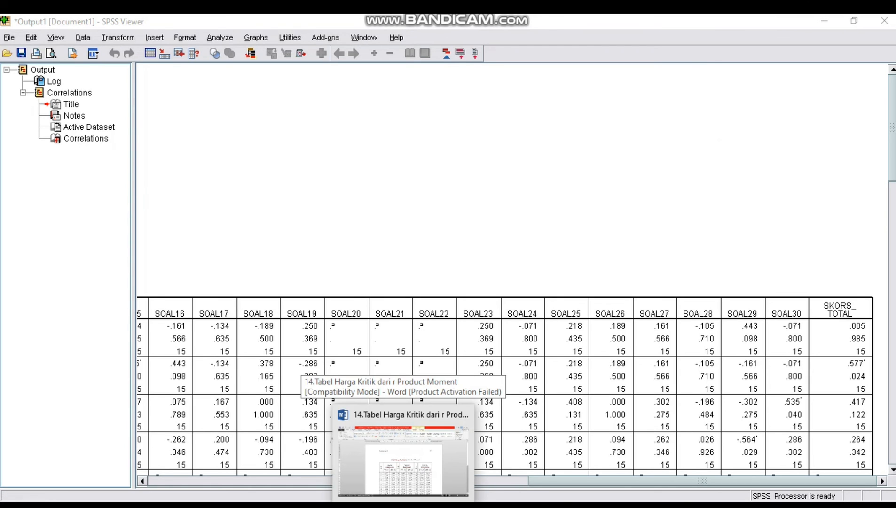
pyautogui.click(403, 459)
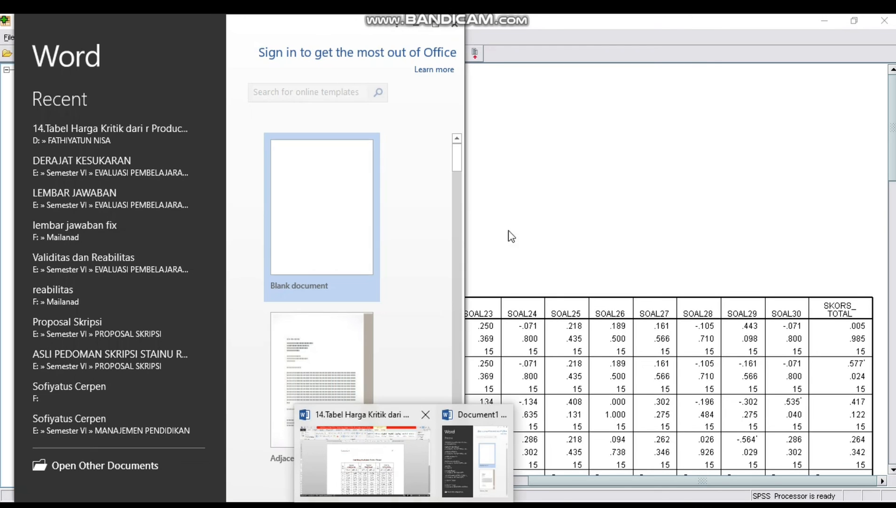
pyautogui.click(316, 229)
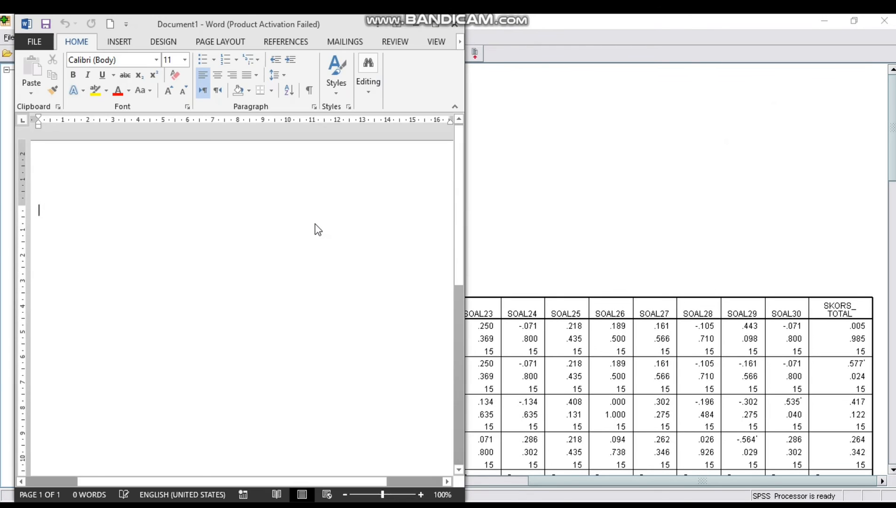
pyautogui.click(436, 28)
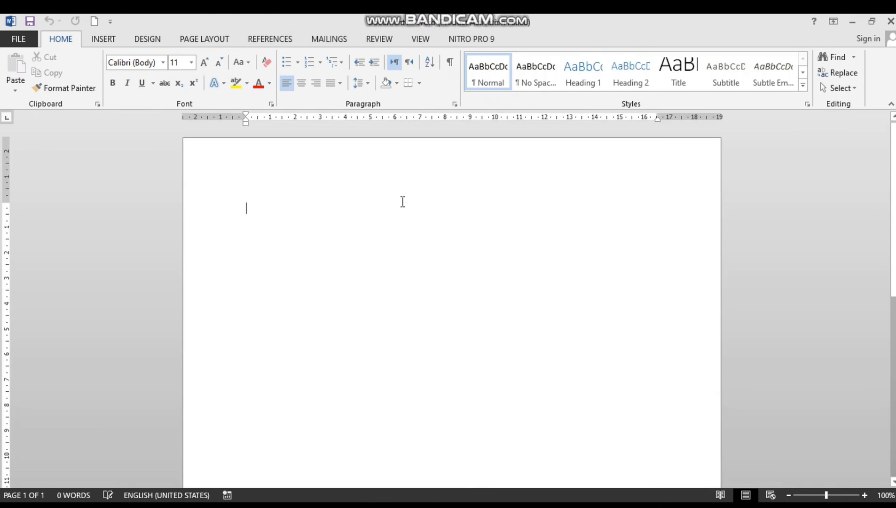
# Add a centered, bold, 12 pt heading "UJI VALIDITAS" at the top of the blank document
pyautogui.click(301, 84)
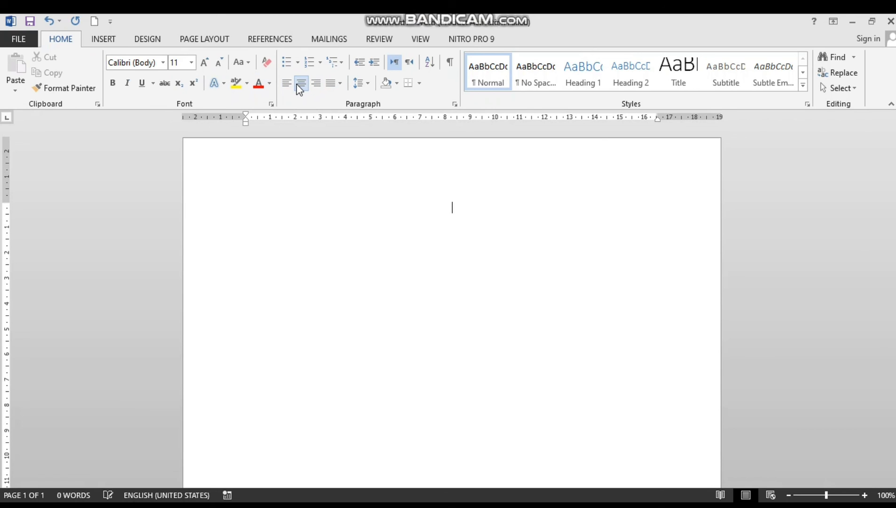
pyautogui.hotkey('ctrl', 'b')
pyautogui.write('UJI')
pyautogui.press('BackSpace')
pyautogui.press('BackSpace')
pyautogui.press('BackSpace')
pyautogui.click(191, 63)
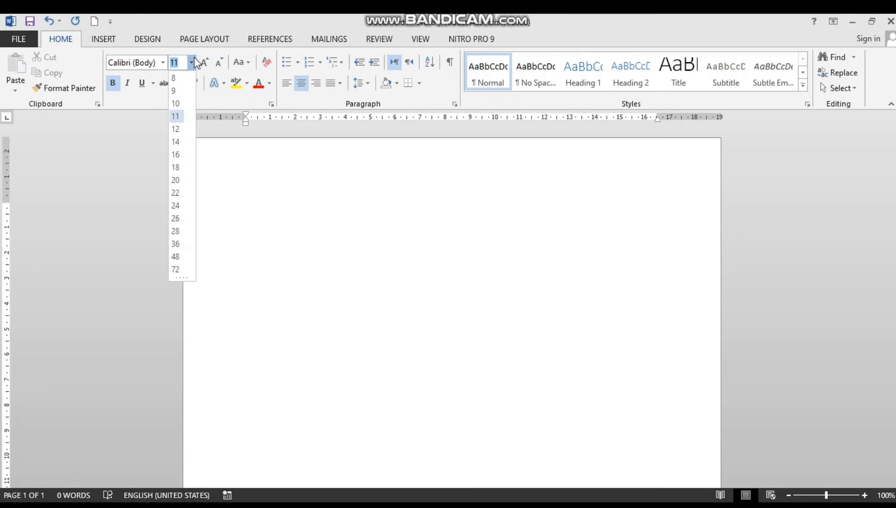
pyautogui.click(180, 130)
pyautogui.write('UJI VALIDITA')
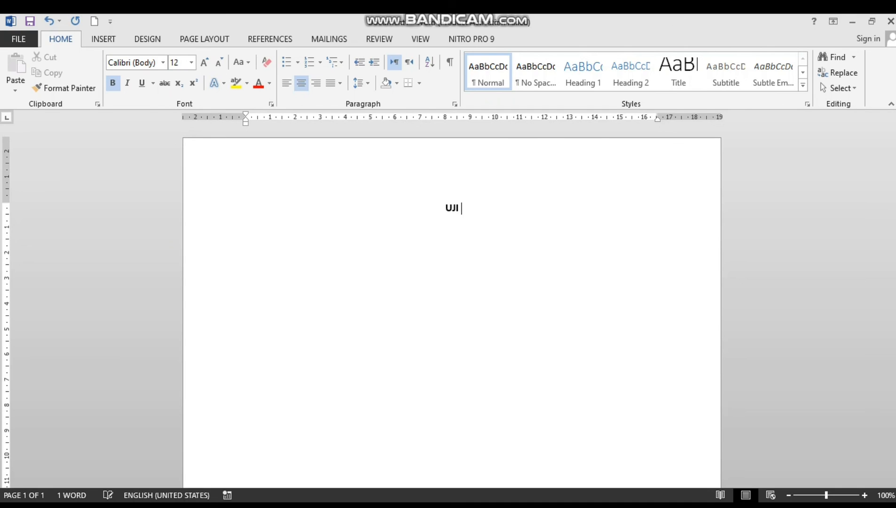
pyautogui.write('S')
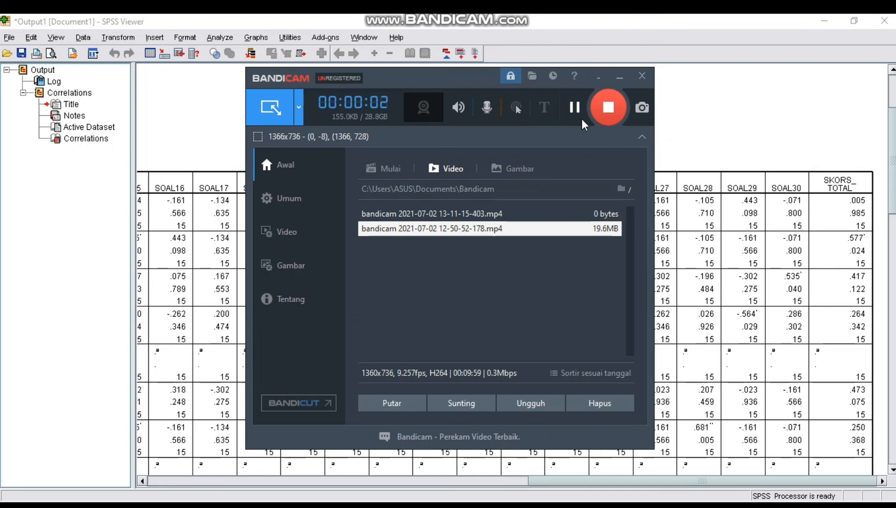
# Switch between the SPSS correlation output, Document1 and the reference report "uji validitas dan reabilitas" to compare them
pyautogui.click(599, 81)
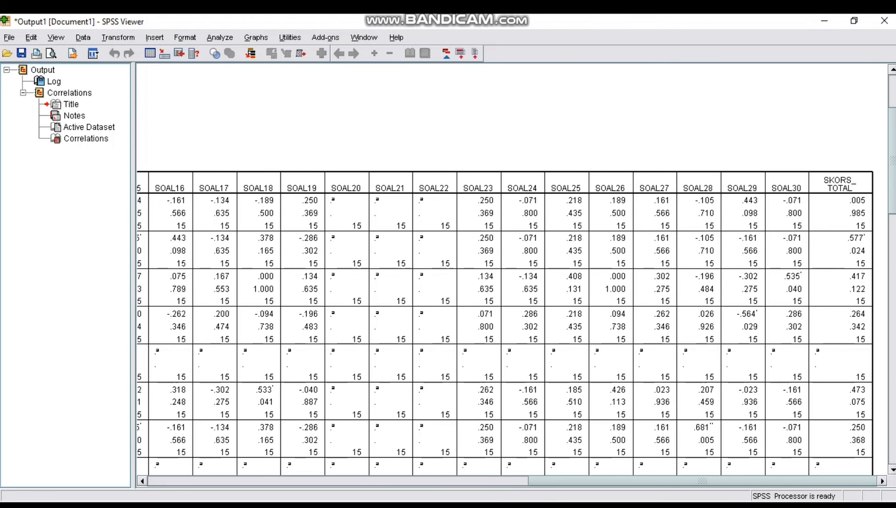
pyautogui.click(403, 505)
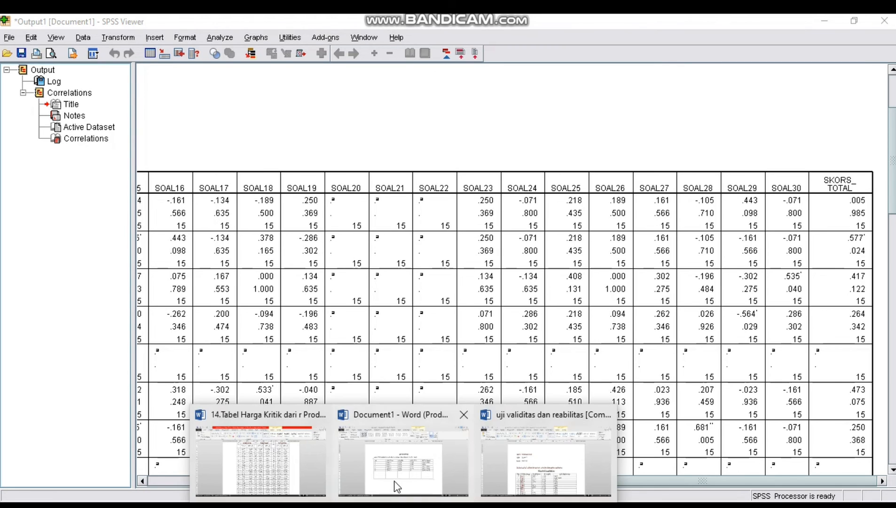
pyautogui.click(545, 482)
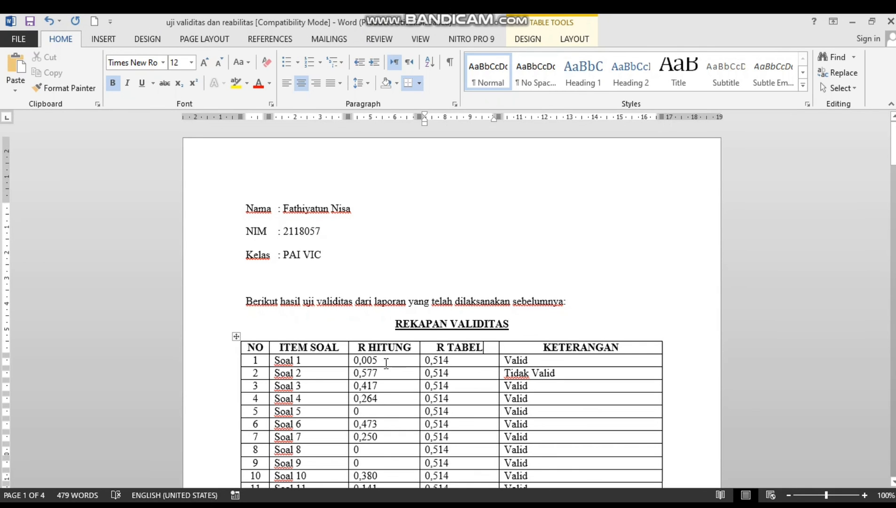
pyautogui.moveTo(503, 503)
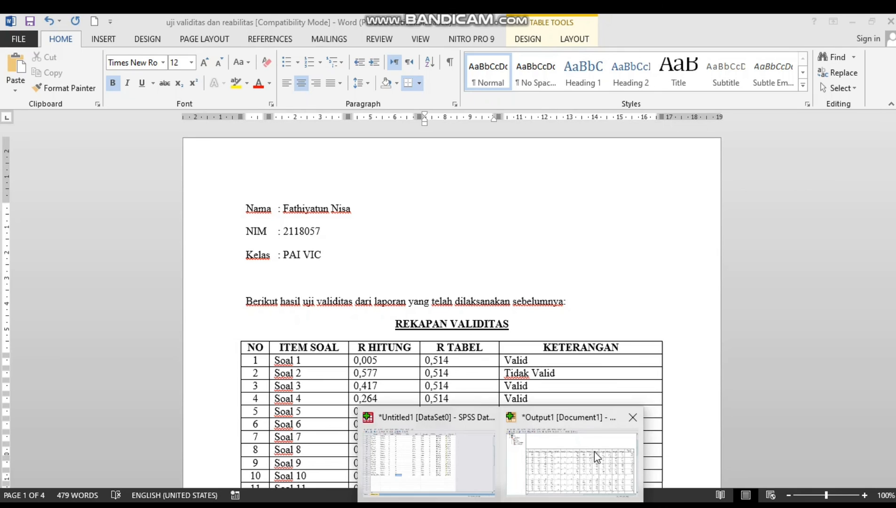
pyautogui.click(604, 455)
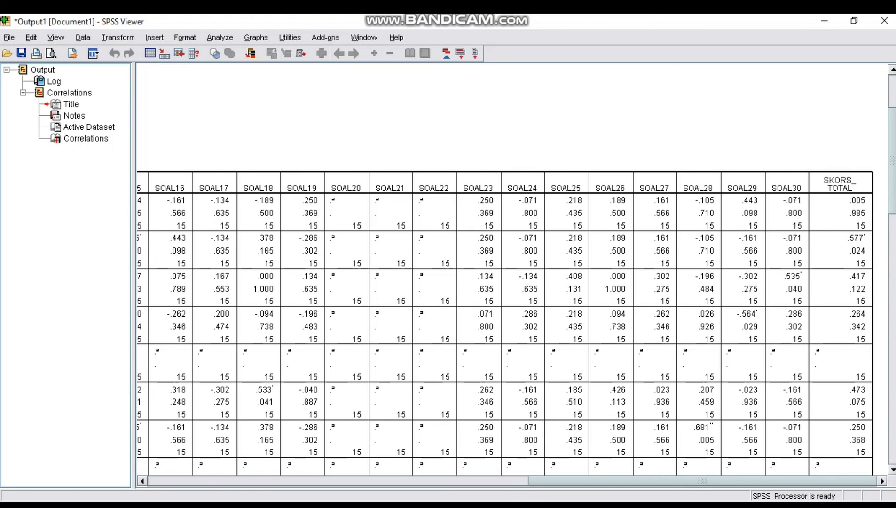
pyautogui.click(403, 506)
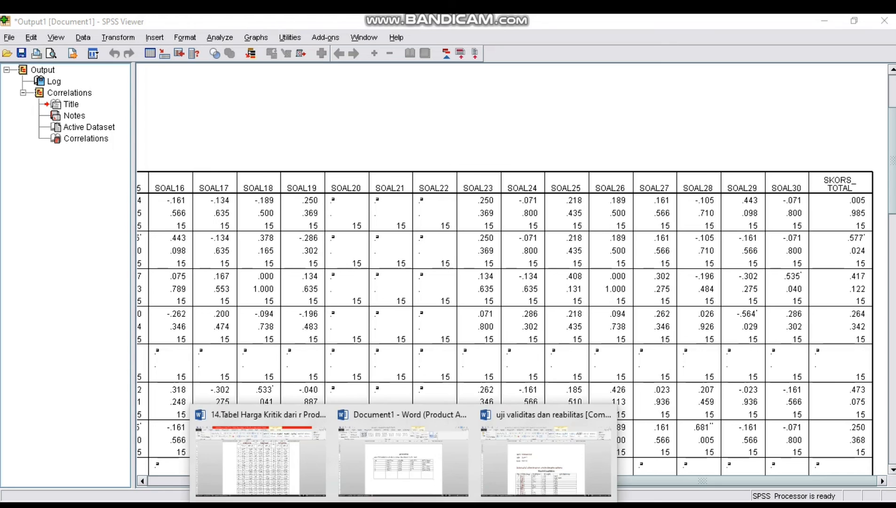
pyautogui.click(405, 470)
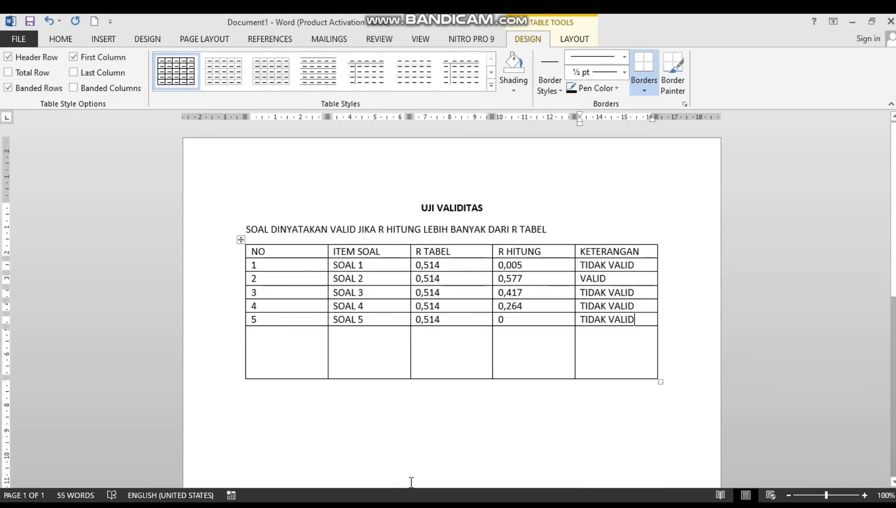
pyautogui.click(403, 506)
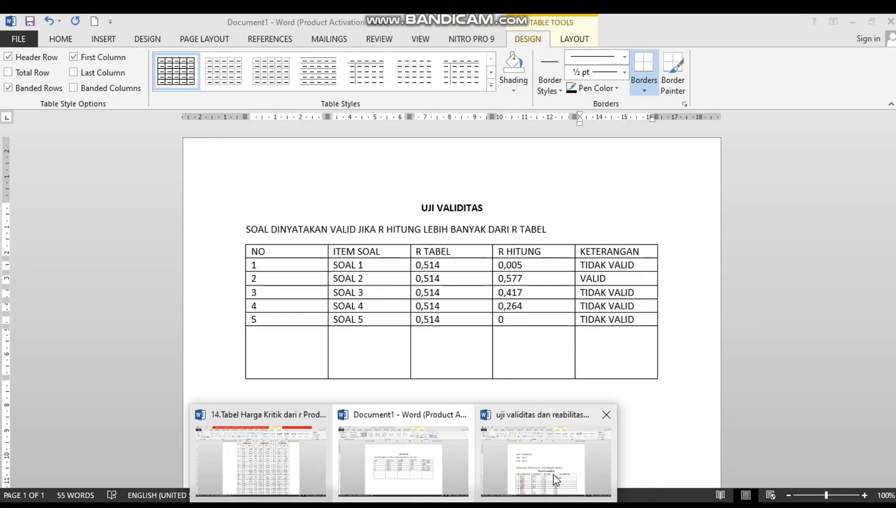
pyautogui.click(555, 477)
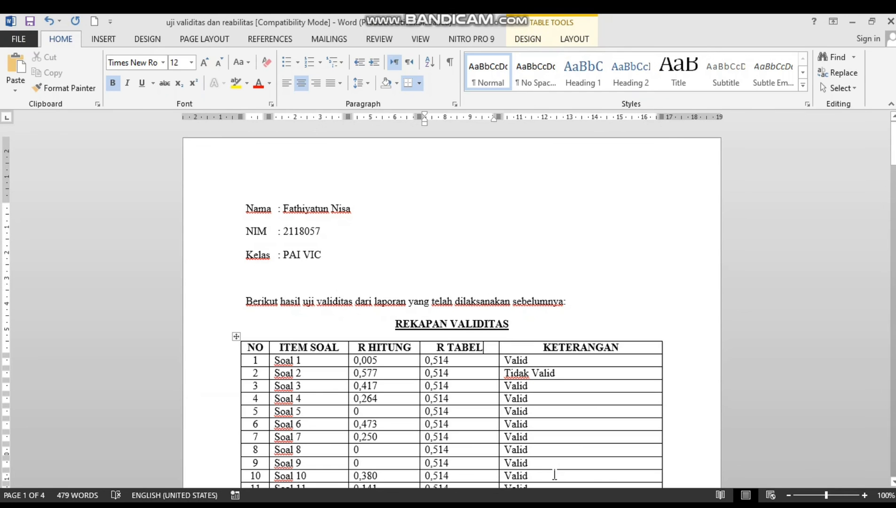
# Examine the reference report's REKAPAN VALIDITAS table and conclusion section, then close its window
pyautogui.press('Down')
pyautogui.press('Down')
pyautogui.press('Down')
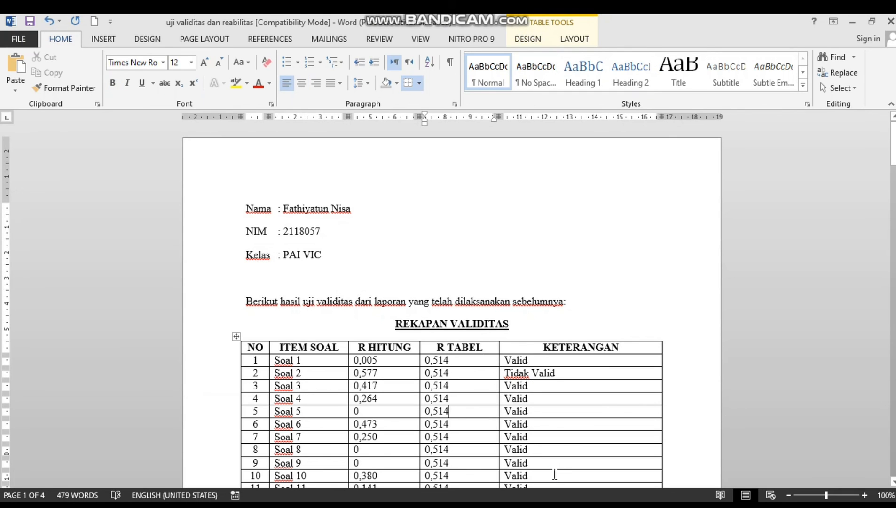
pyautogui.press('Down')
pyautogui.press('Down')
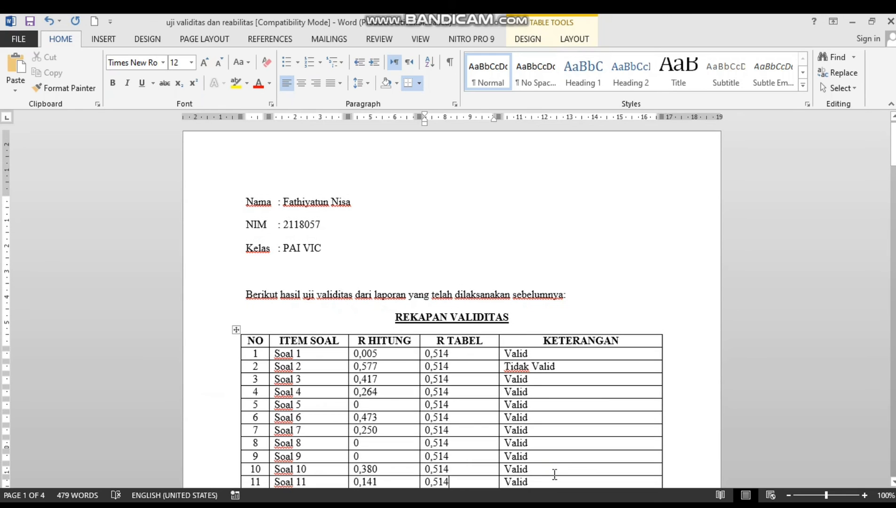
pyautogui.press('Down')
pyautogui.press('Down')
pyautogui.press('Down')
pyautogui.press('Down')
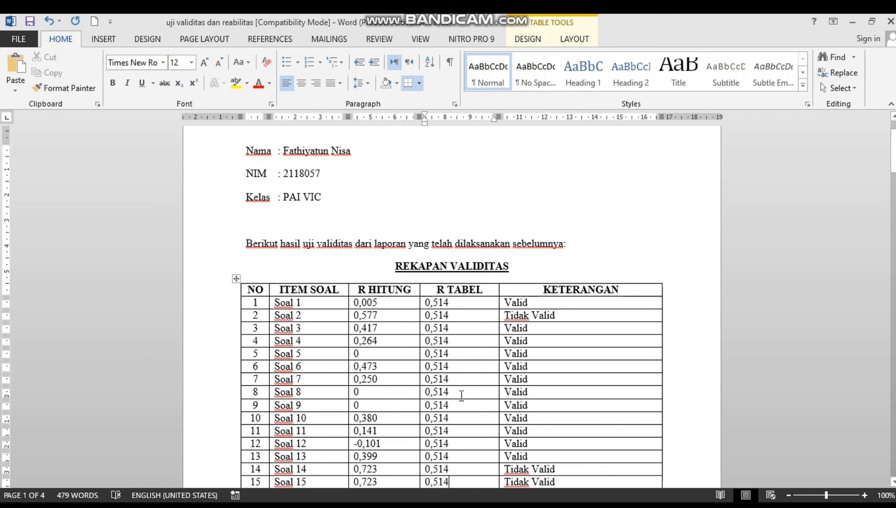
pyautogui.scroll(-2, 461, 395)
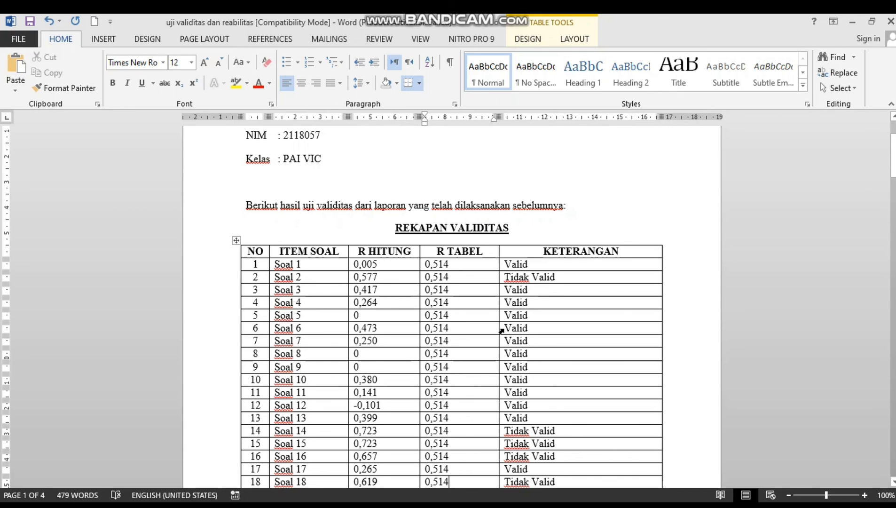
pyautogui.scroll(-10, 501, 329)
pyautogui.scroll(-3, 505, 329)
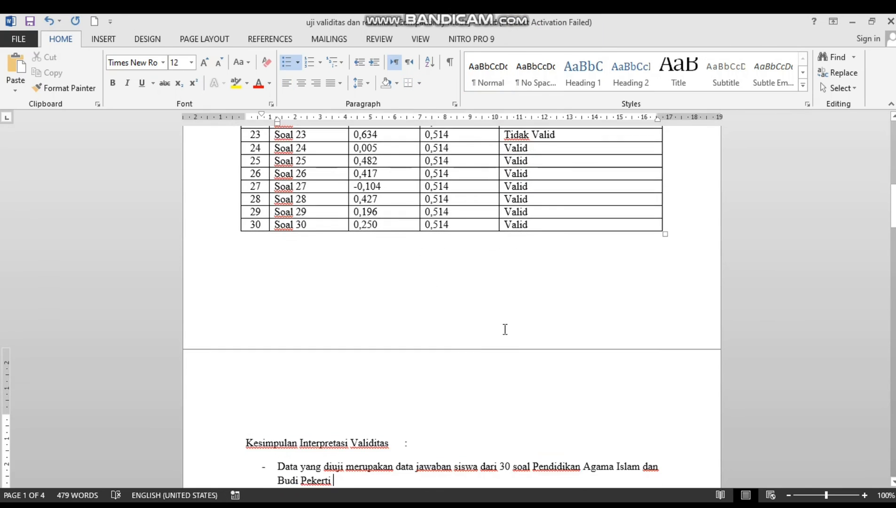
pyautogui.scroll(-4, 505, 329)
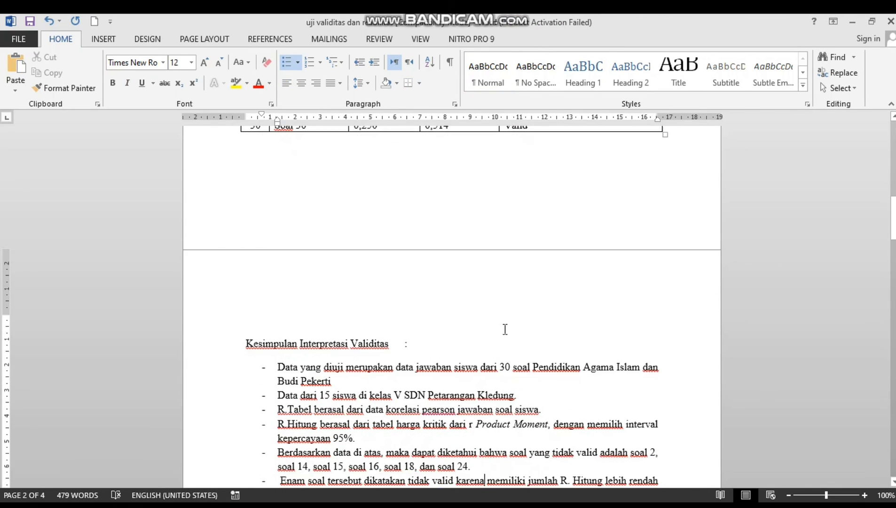
pyautogui.press('Down')
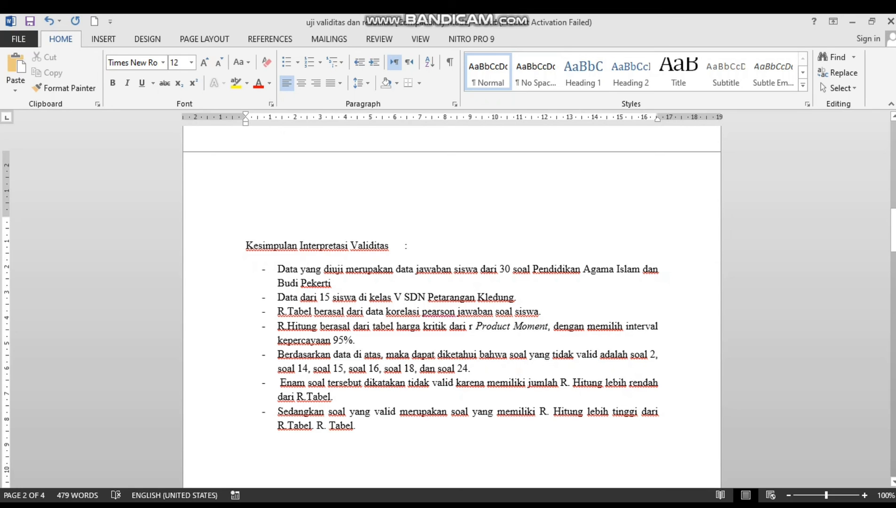
pyautogui.moveTo(893, 228); pyautogui.dragTo(892, 143)
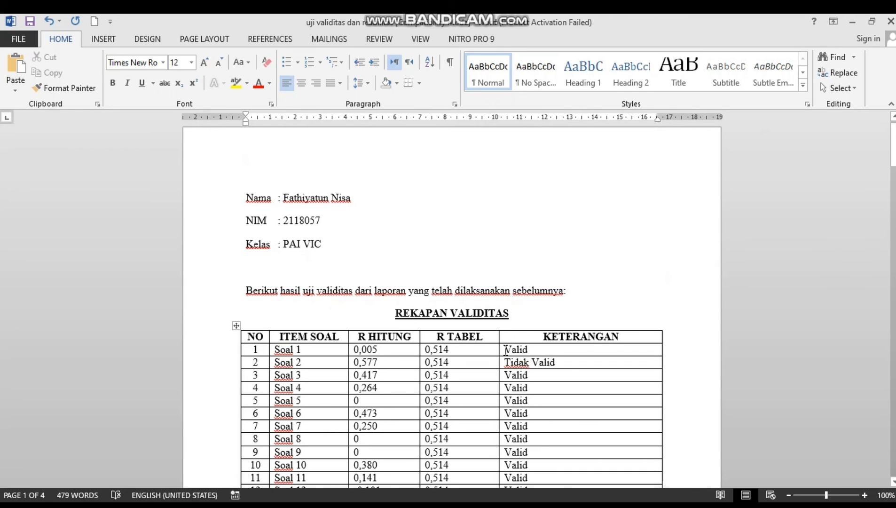
pyautogui.click(890, 22)
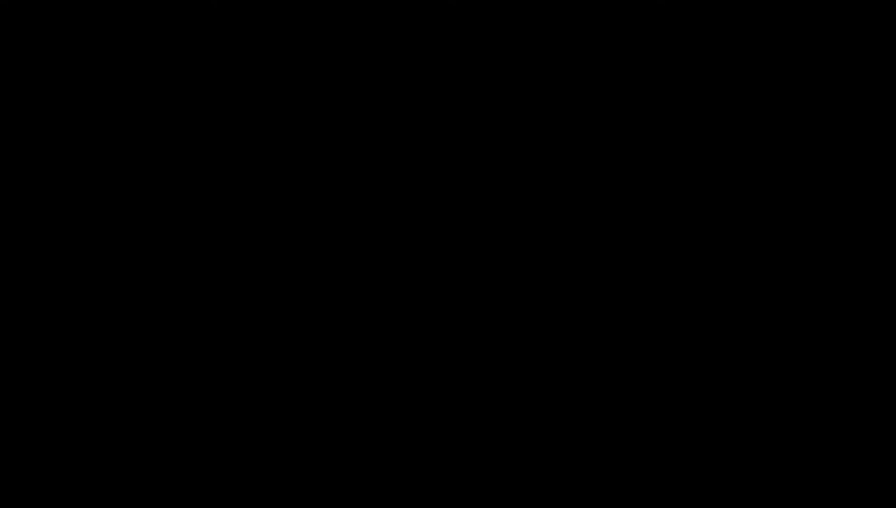